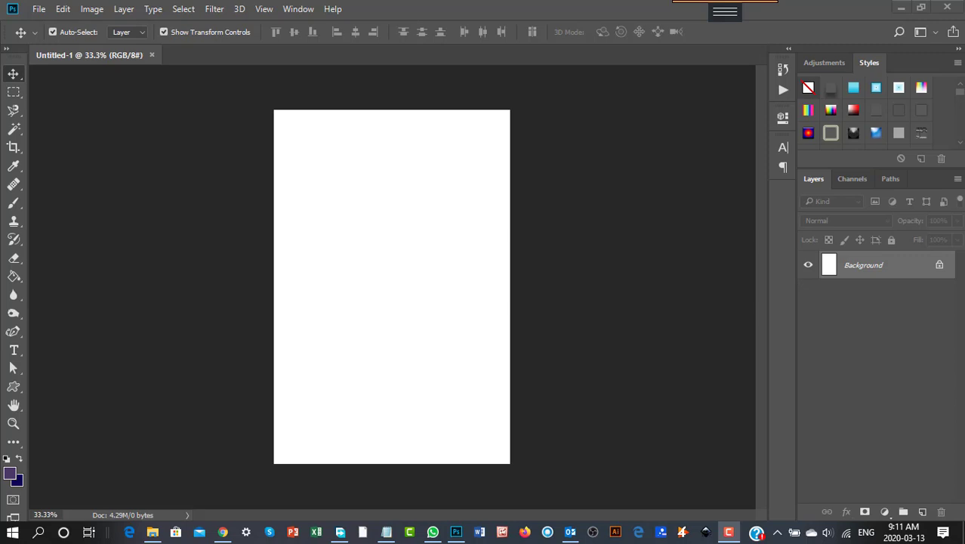
- Switch to the Pinterest pin link opportunities notes and look through the listed links and topics
click(386, 533)
drag(248, 108, 433, 6)
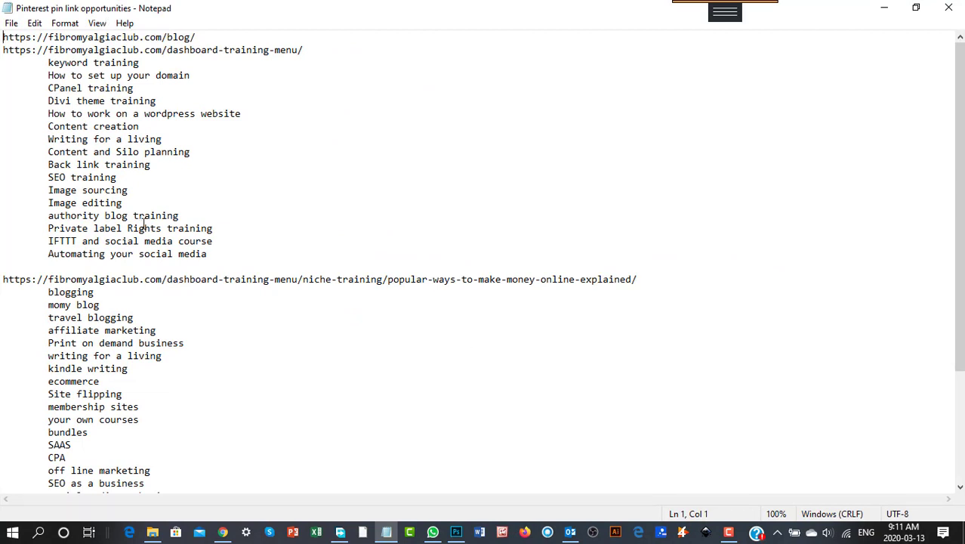
drag(198, 37, 3, 37)
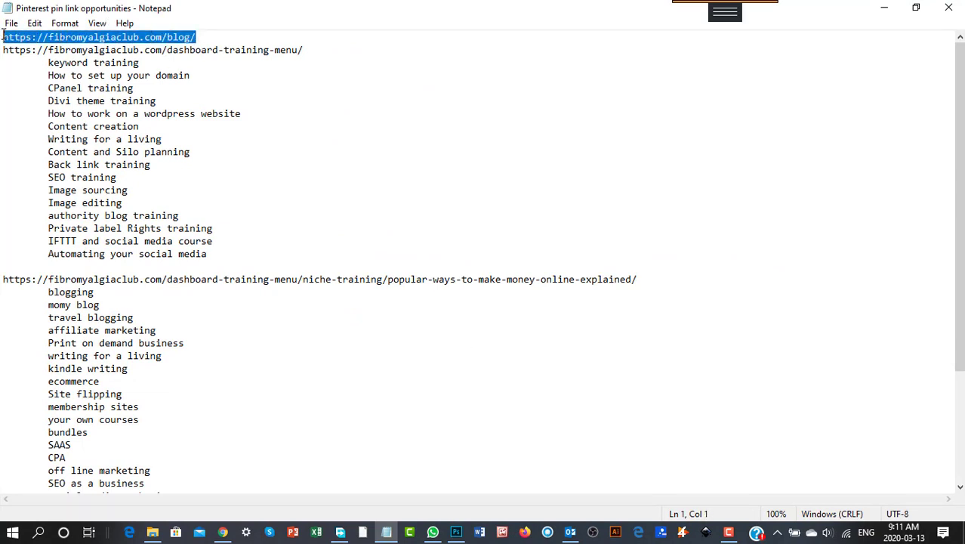
drag(320, 51, 3, 49)
click(337, 138)
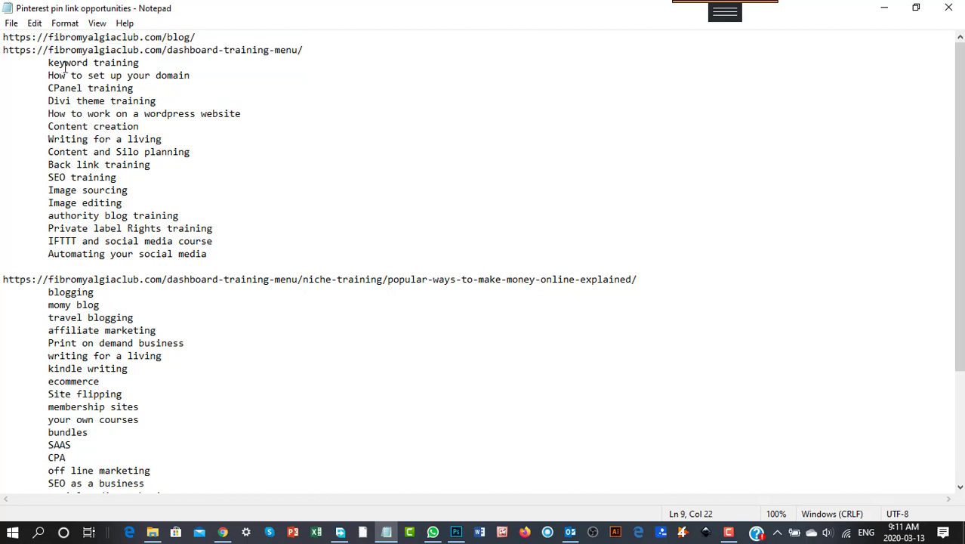
click(311, 47)
click(146, 64)
scroll(339, 291, down, 2)
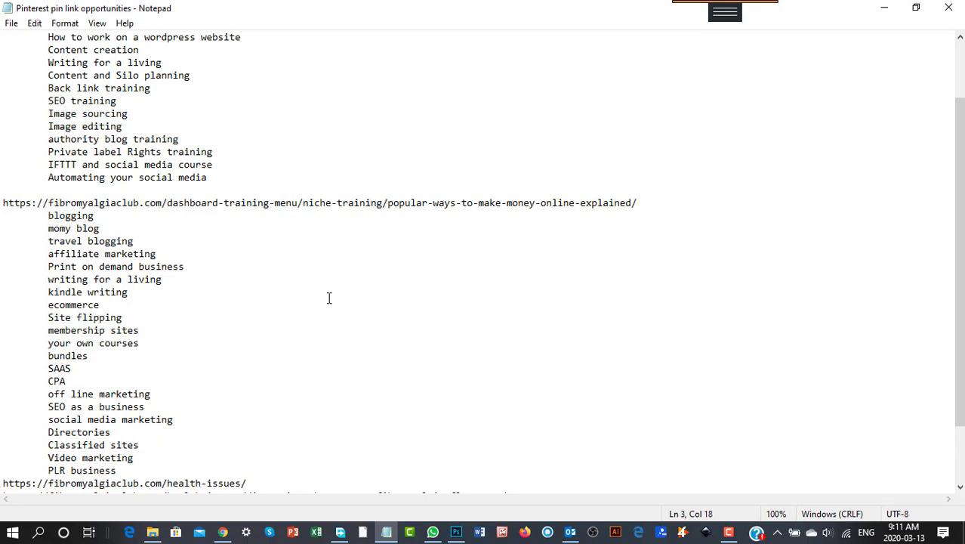
- Correct the topic 'momy blog' to 'mommy blog' in the notes
click(71, 229)
text(m)
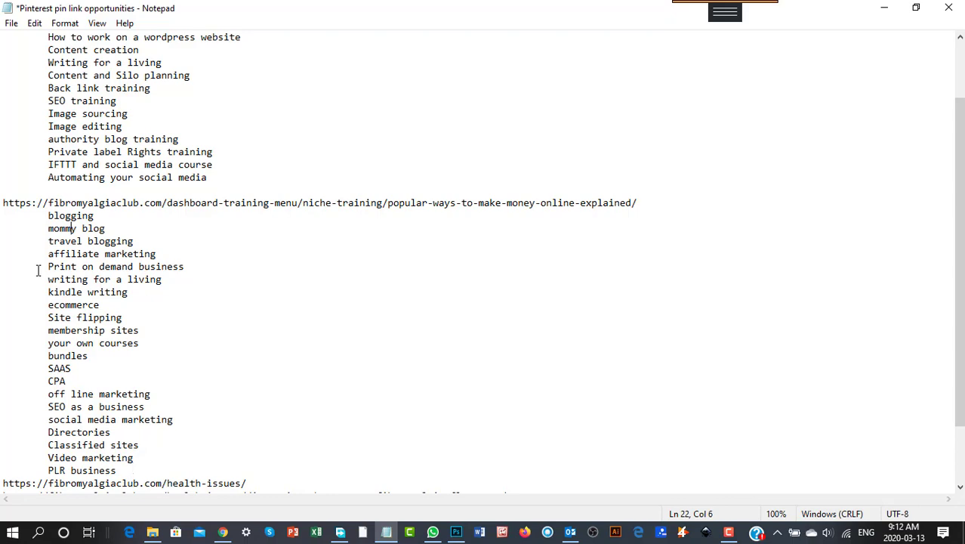
- Copy the shineon.com fibromyalgia-metal-badge-of-honor link from the bottom of the notes
scroll(226, 436, down, 2)
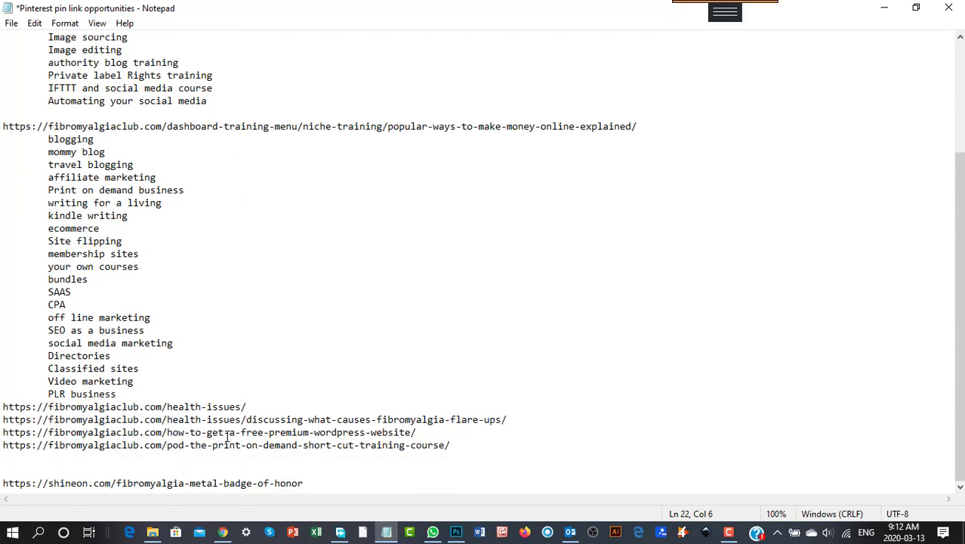
scroll(227, 434, up, 3)
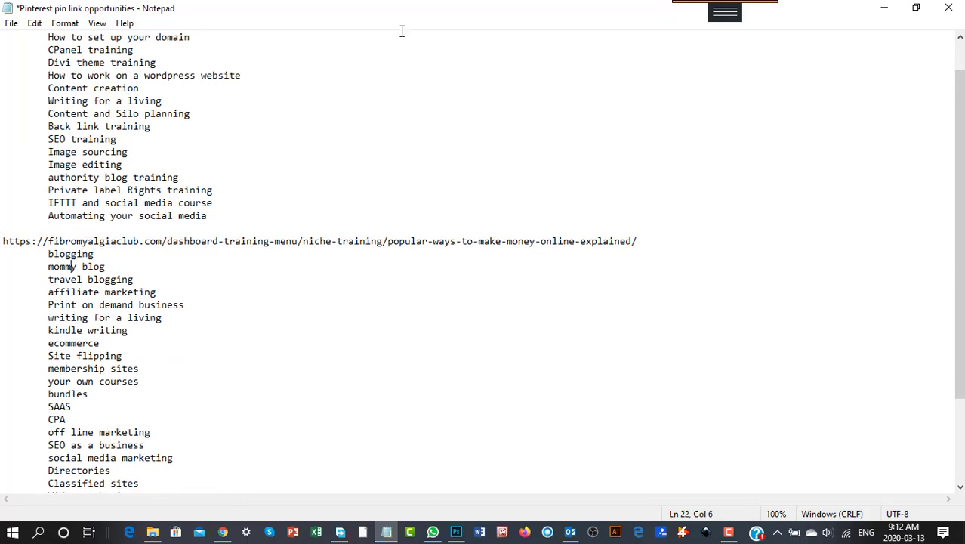
scroll(366, 269, down, 3)
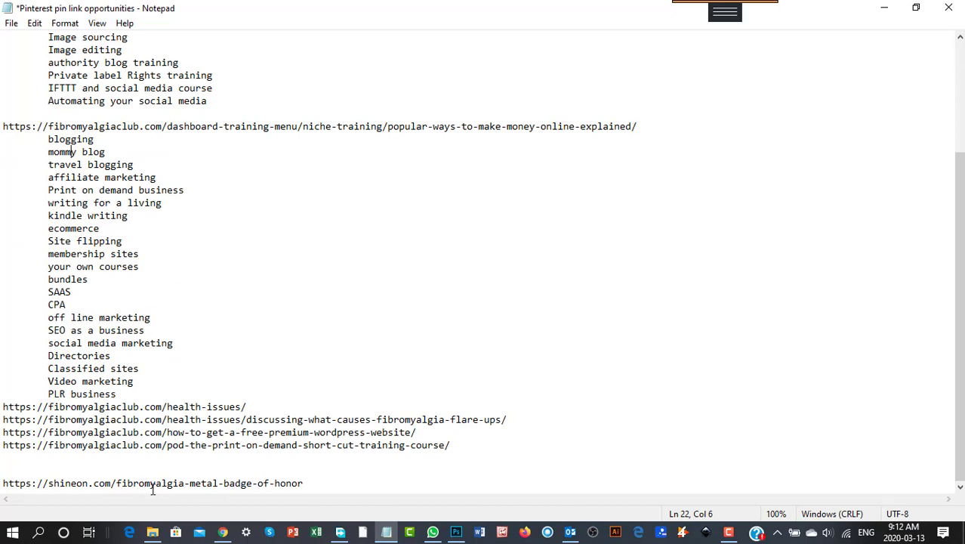
drag(306, 483, 157, 473)
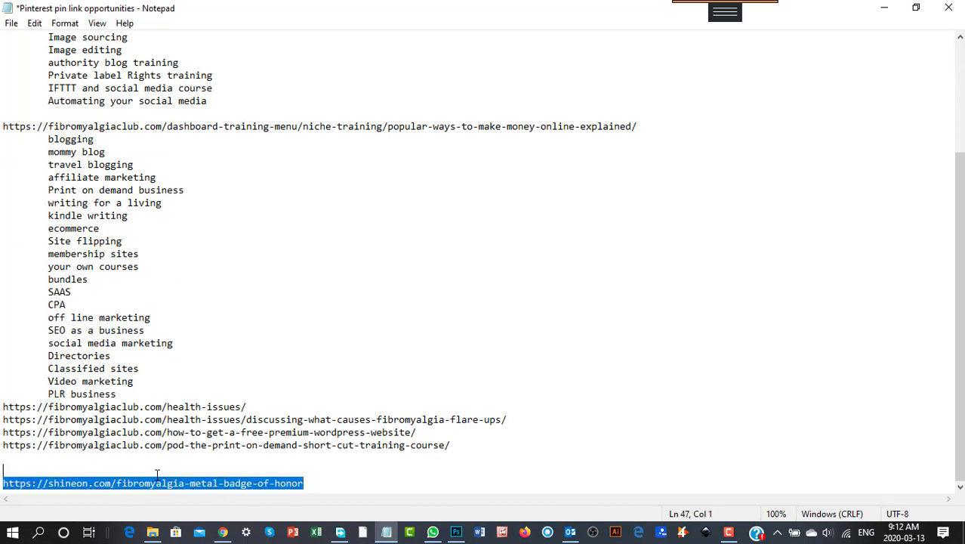
right_click(61, 486)
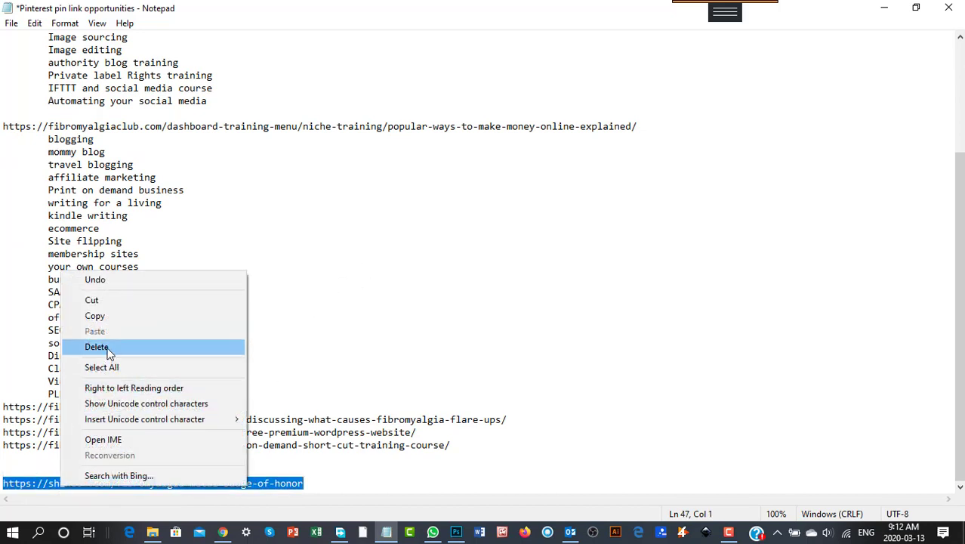
click(97, 316)
- Open a new browser tab and paste and go to the copied shineon.com link
drag(378, 16, 2, 50)
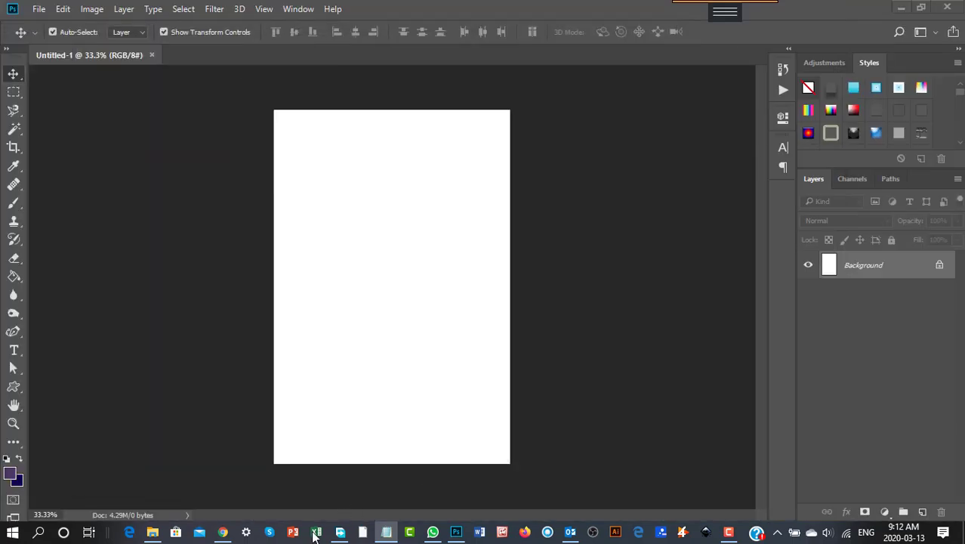
click(222, 532)
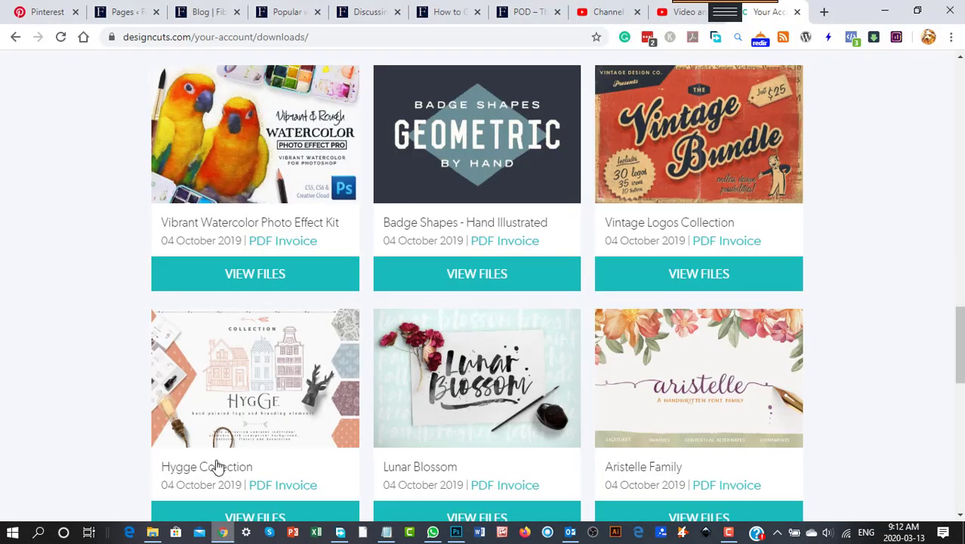
click(823, 12)
right_click(242, 39)
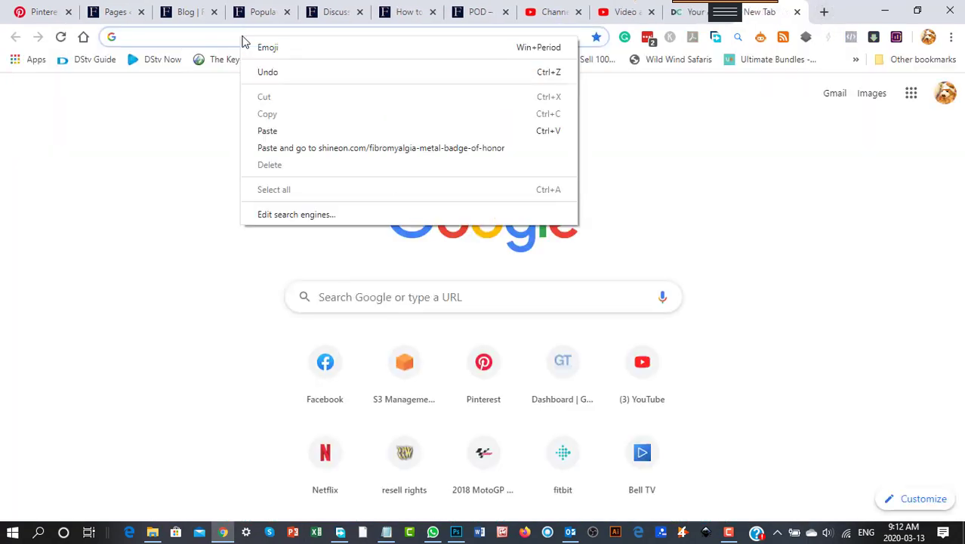
click(311, 148)
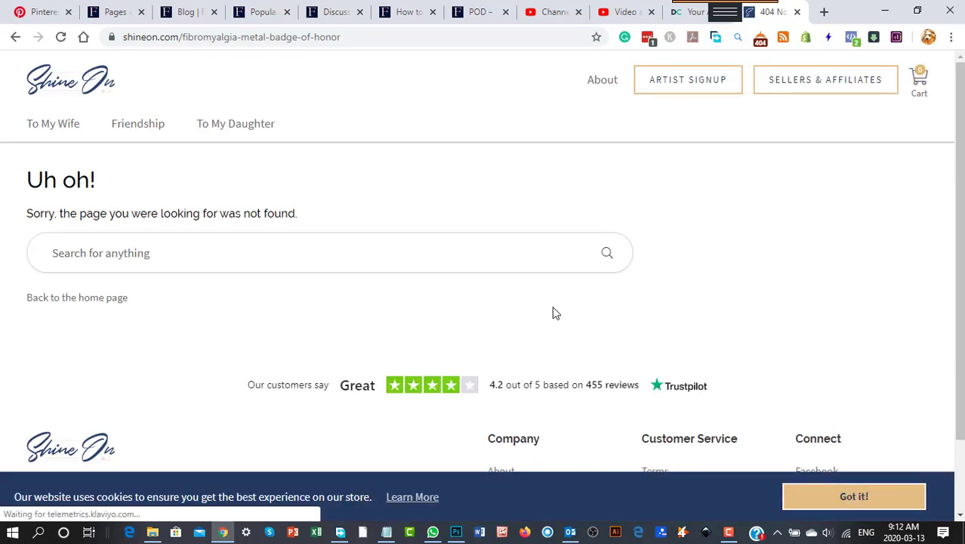
- Navigate to the Fibromyalgia Metal Badge of Honor product page on shineon.com through the address suggestions
click(183, 37)
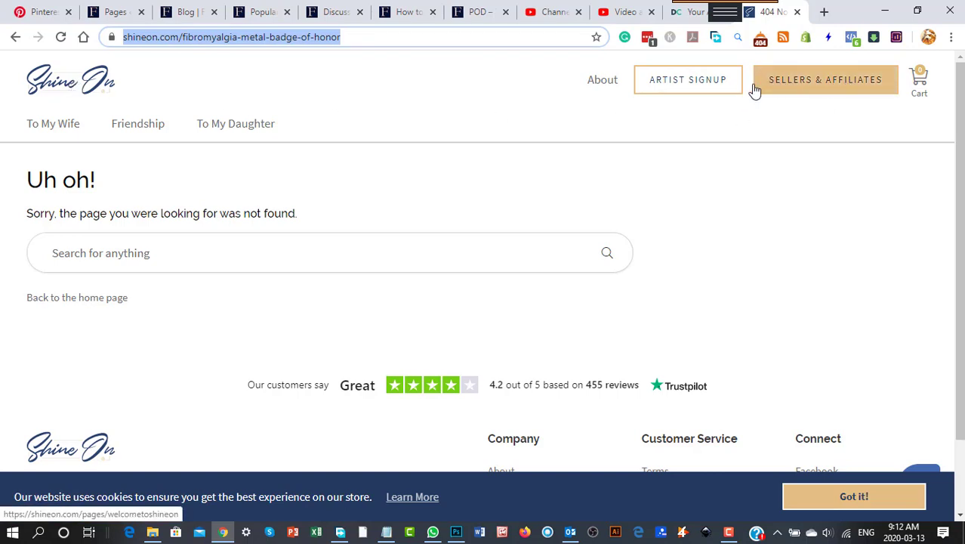
click(99, 91)
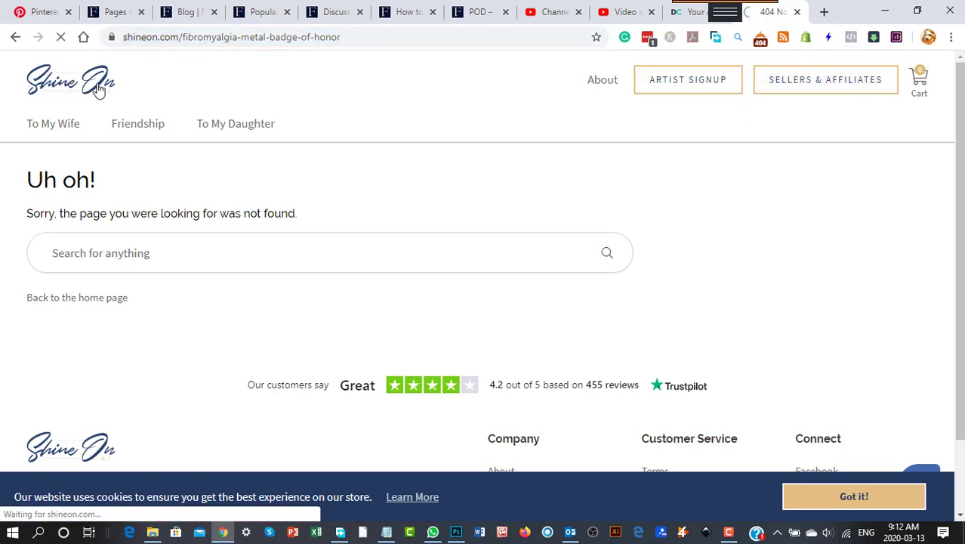
click(204, 37)
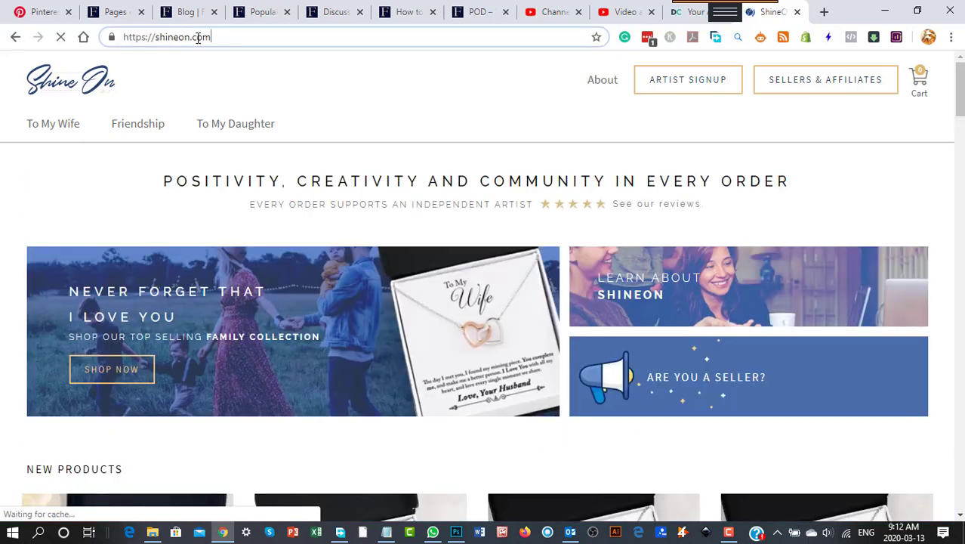
text(/)
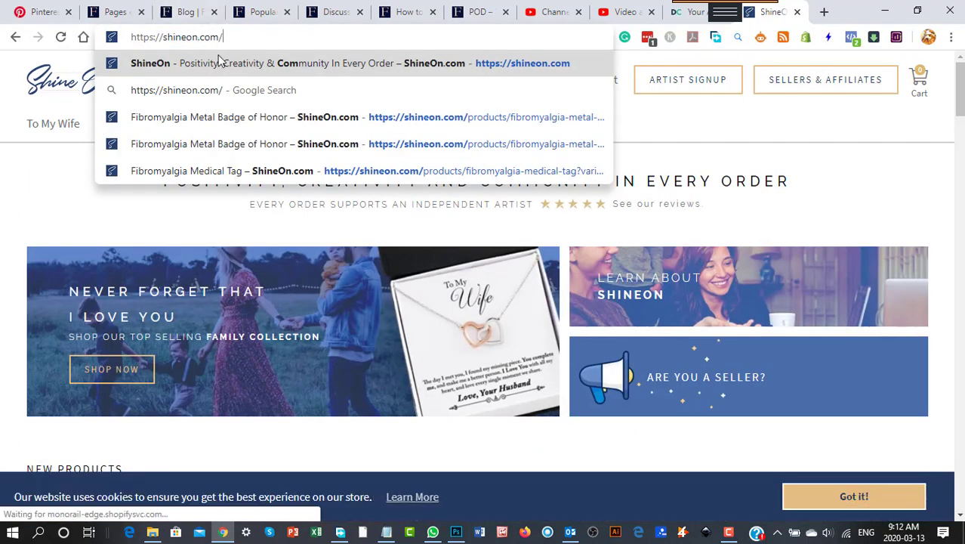
click(438, 117)
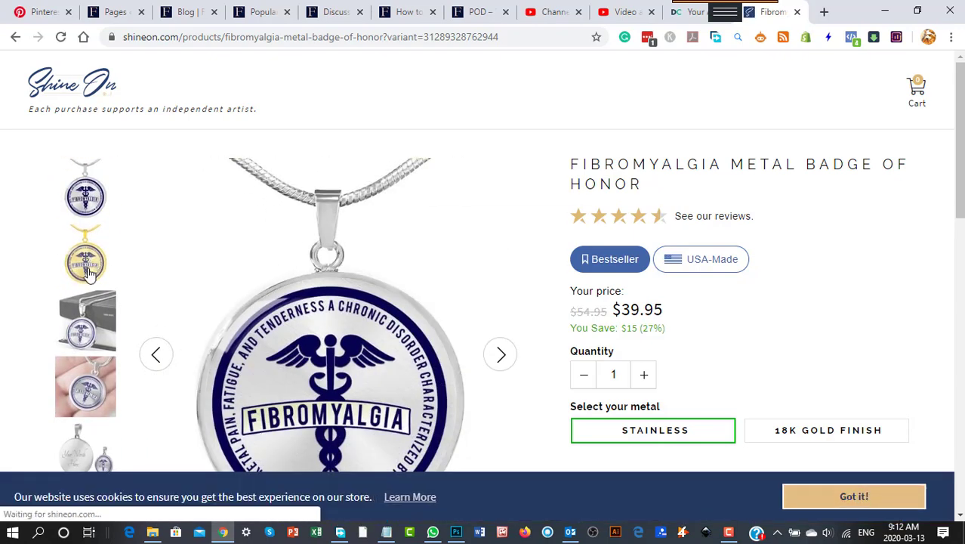
- Examine the gold version of the badge product image, then minimize the browser
click(92, 263)
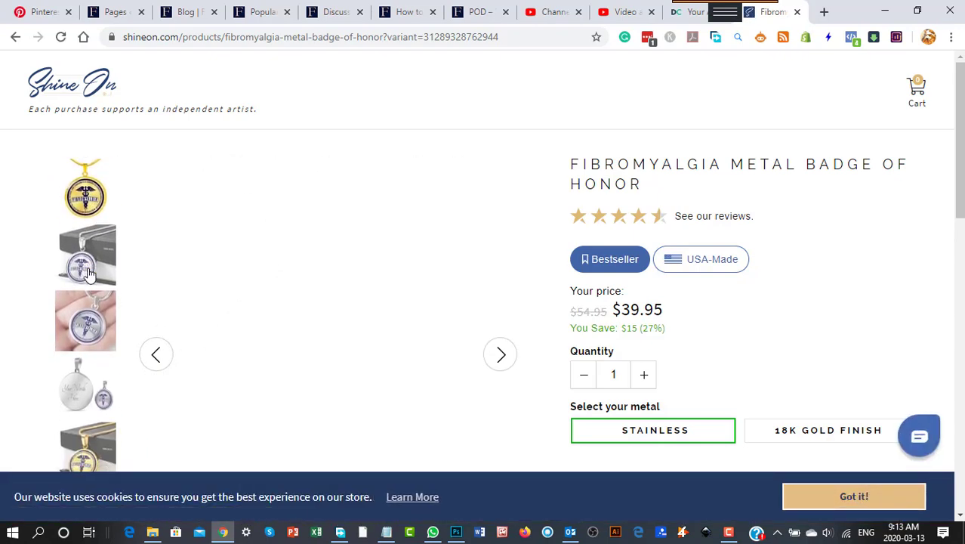
scroll(209, 281, down, 4)
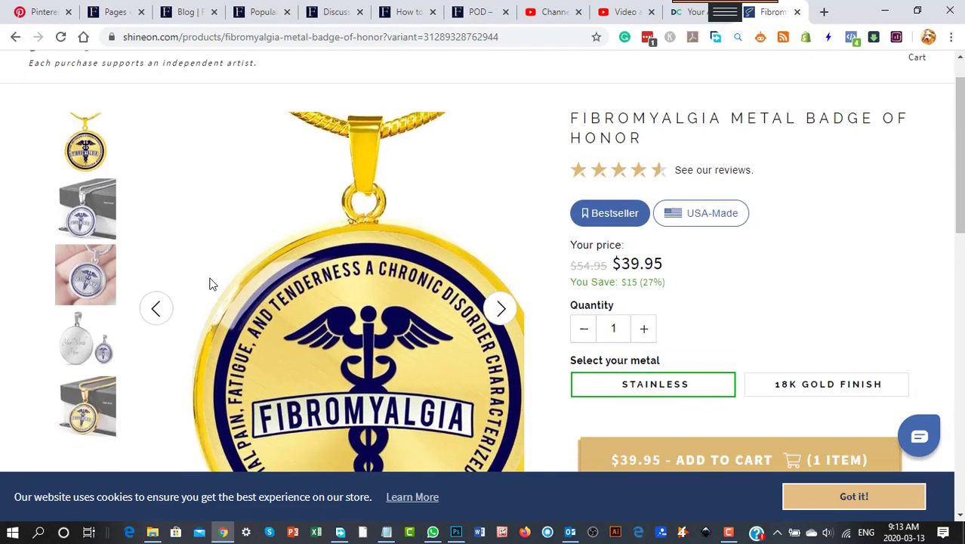
scroll(682, 295, up, 5)
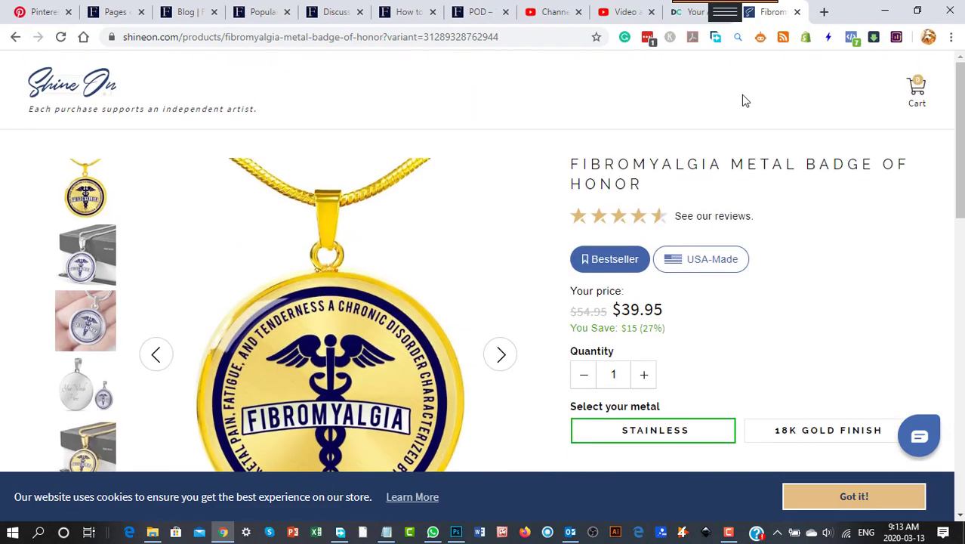
click(885, 11)
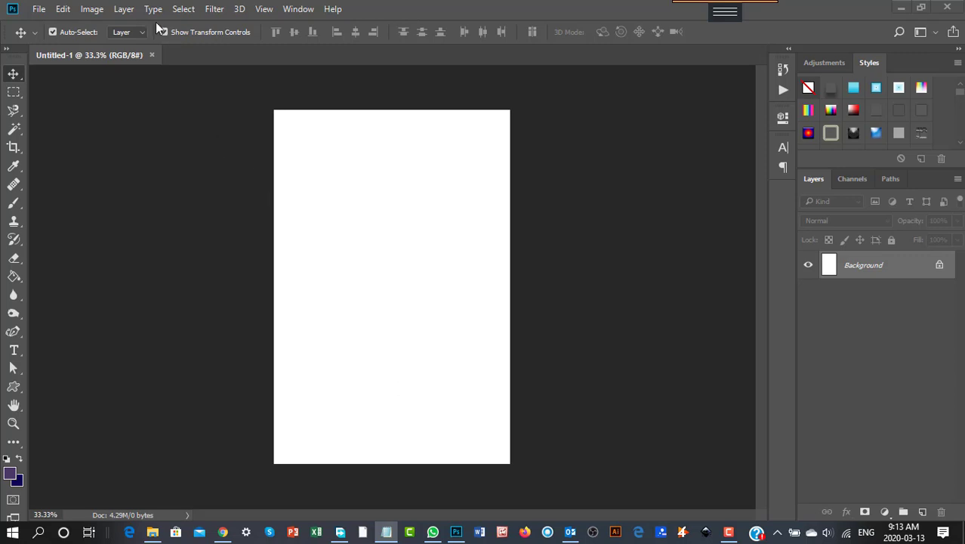
- Duplicate the Background layer as 'Background copy'
click(124, 10)
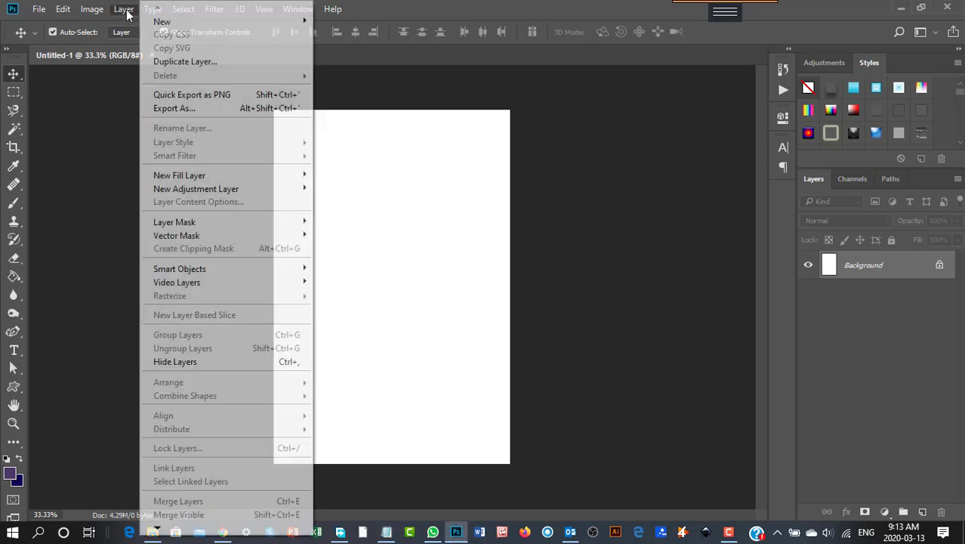
click(183, 62)
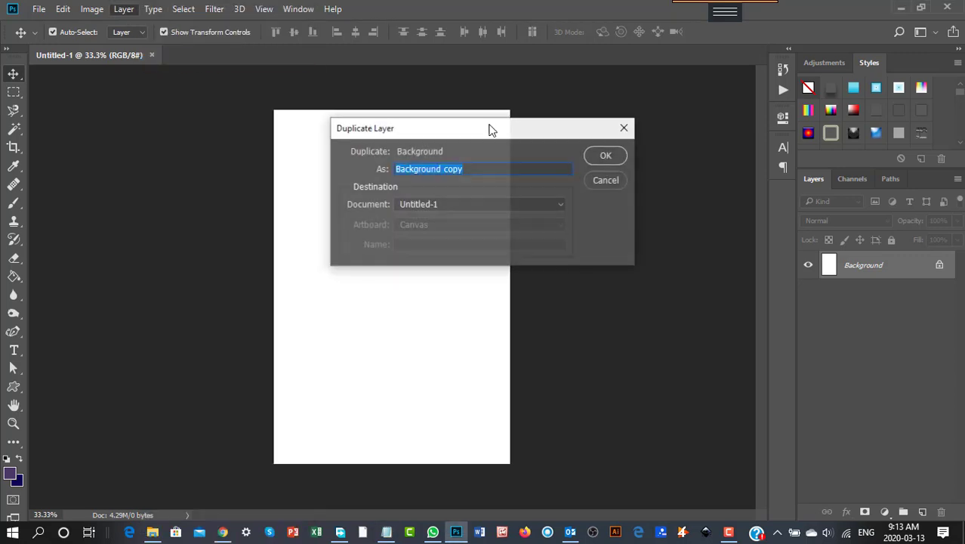
click(608, 156)
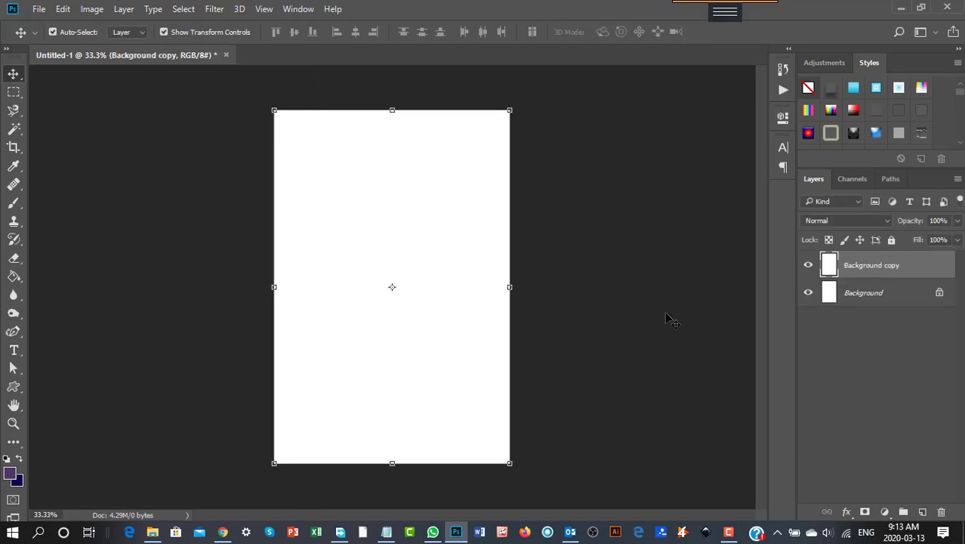
- Unlock the original background layer and open the foreground color picker, closing it unchanged
click(940, 295)
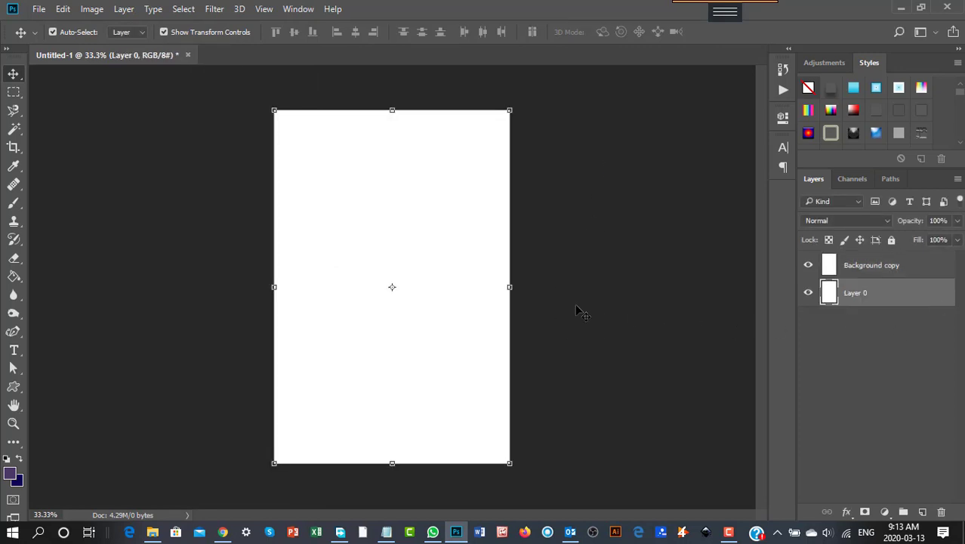
click(12, 475)
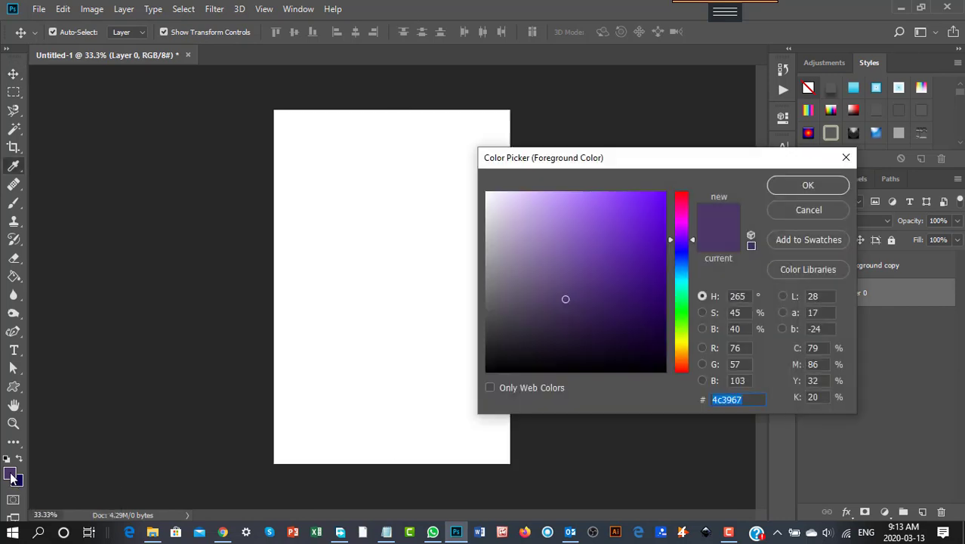
click(808, 210)
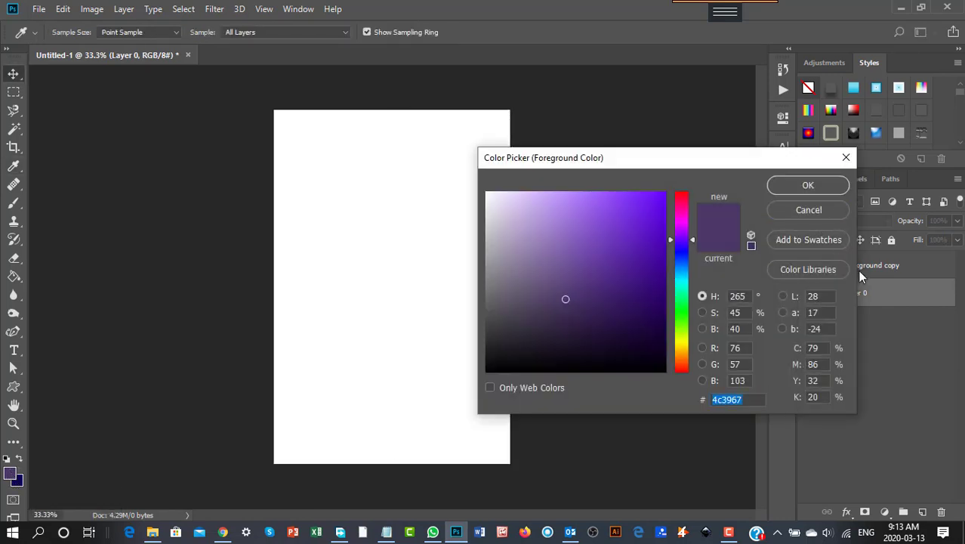
- Fill the Background copy layer with the purple foreground color using the Paint Bucket
click(864, 274)
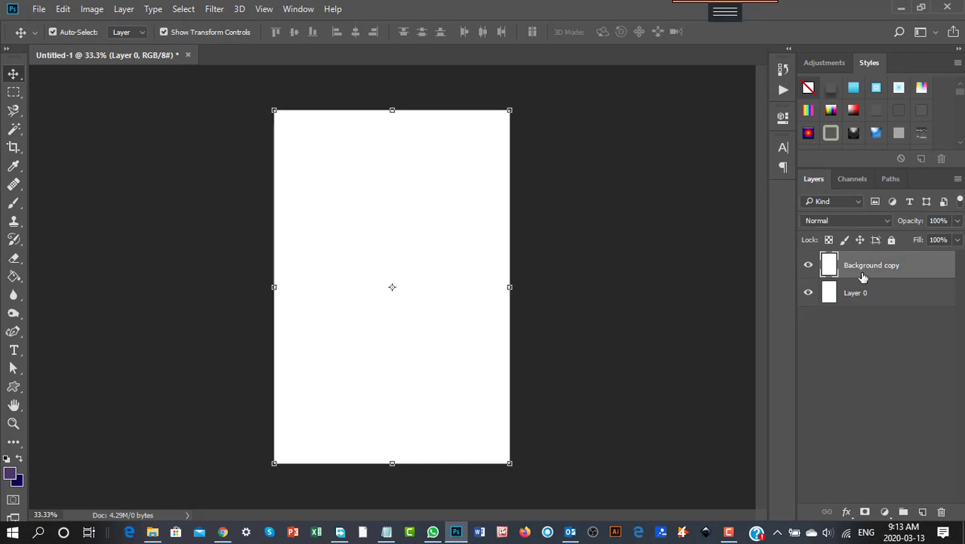
click(14, 277)
click(306, 234)
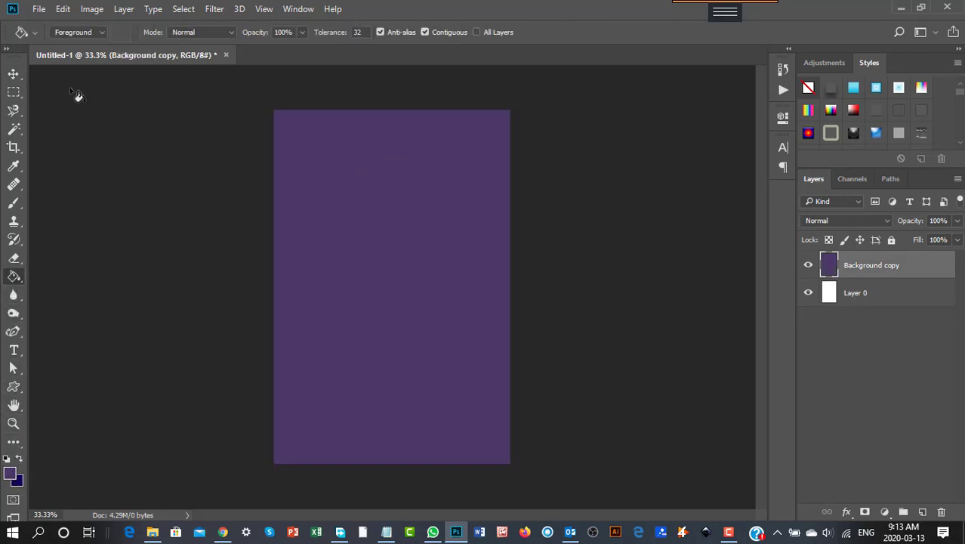
- Scale the purple layer down to a strip about 8% high along the canvas bottom and apply the transformation
click(14, 73)
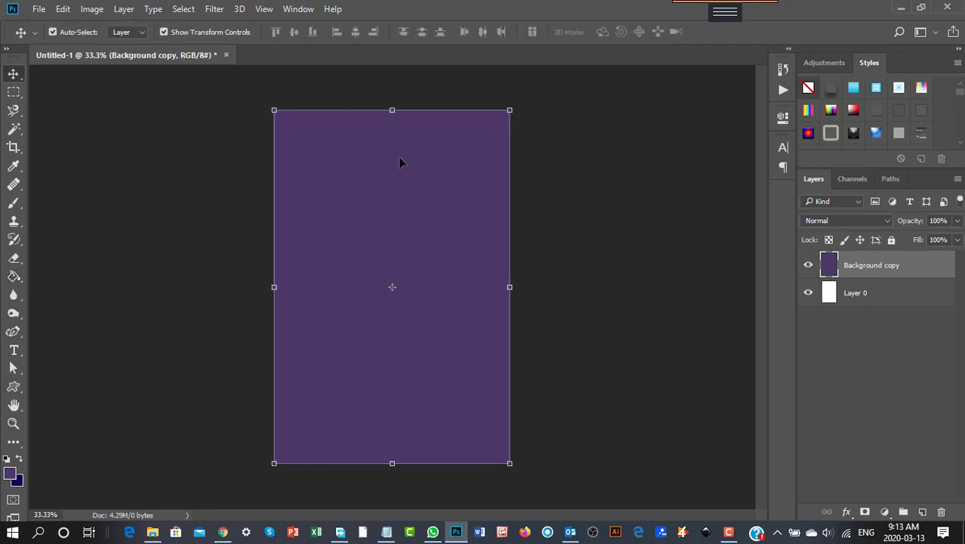
drag(392, 105, 407, 435)
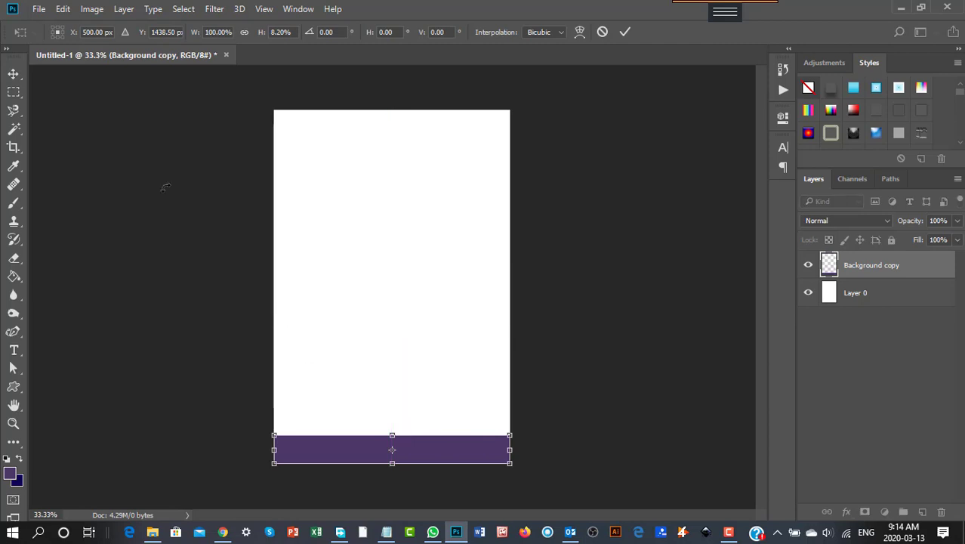
click(14, 74)
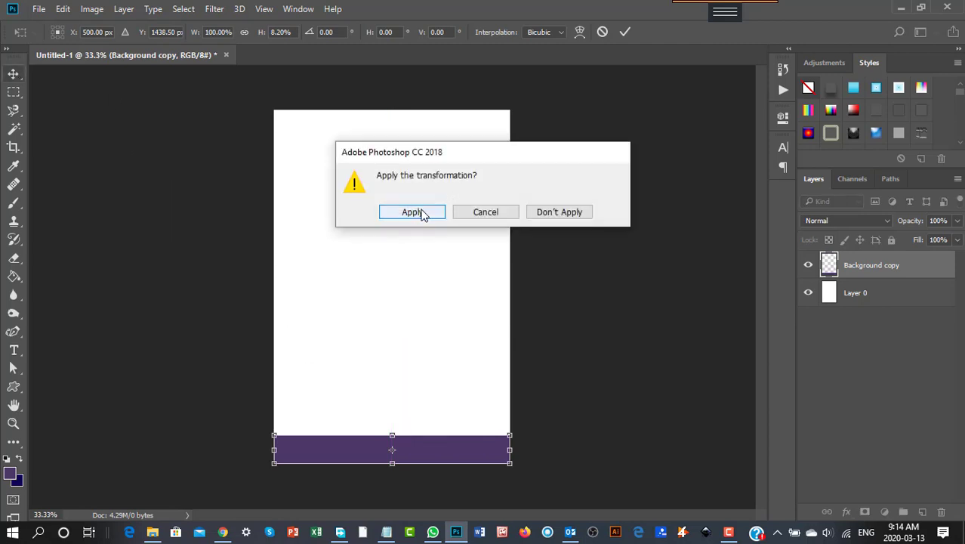
click(425, 212)
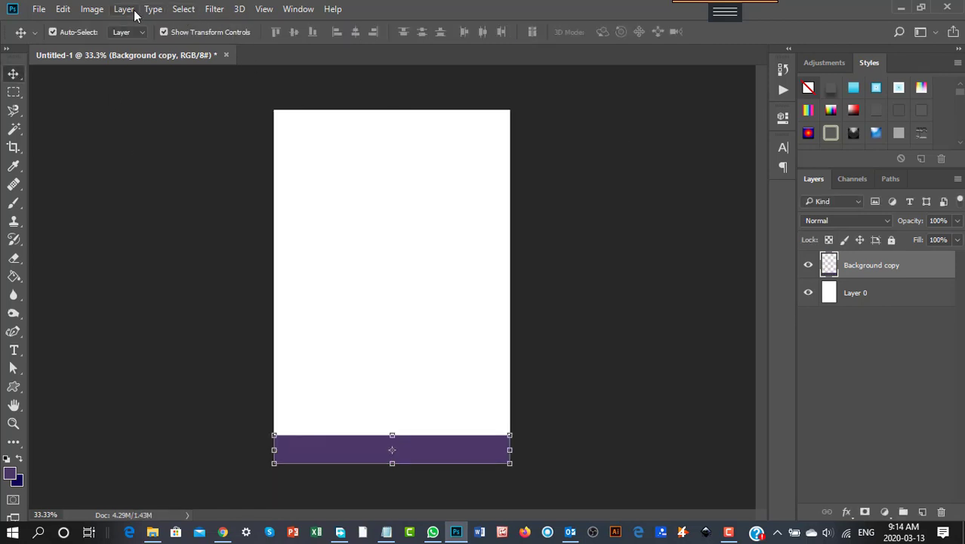
- Duplicate the purple Background copy layer as Background copy 2
click(126, 9)
mouse_move(169, 145)
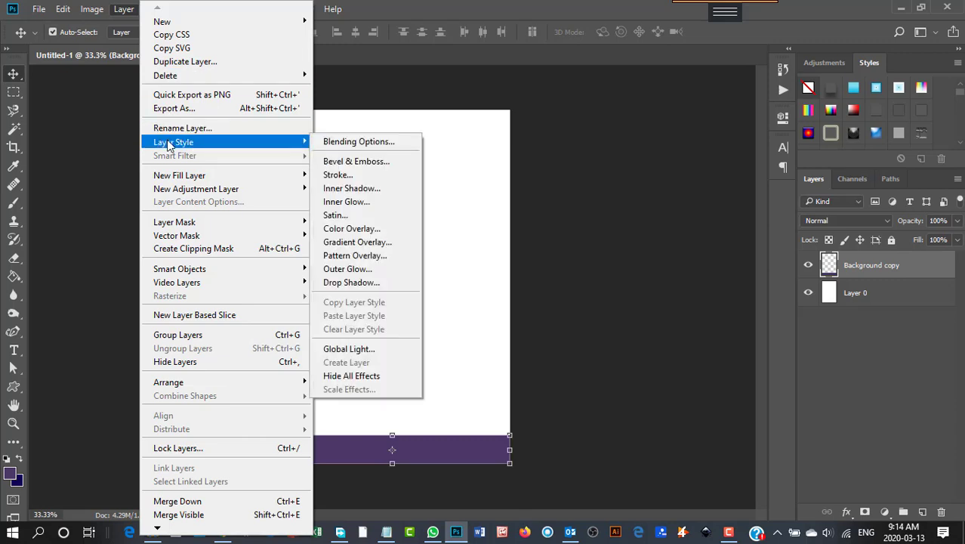
click(182, 62)
click(606, 155)
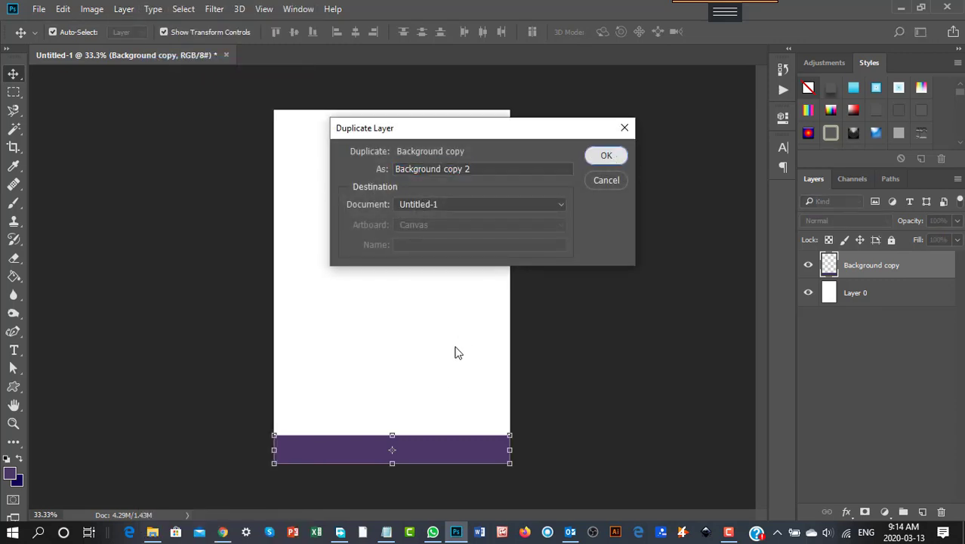
- Move the duplicated purple strip up to the top edge of the canvas and apply the transformation
drag(442, 448, 392, 151)
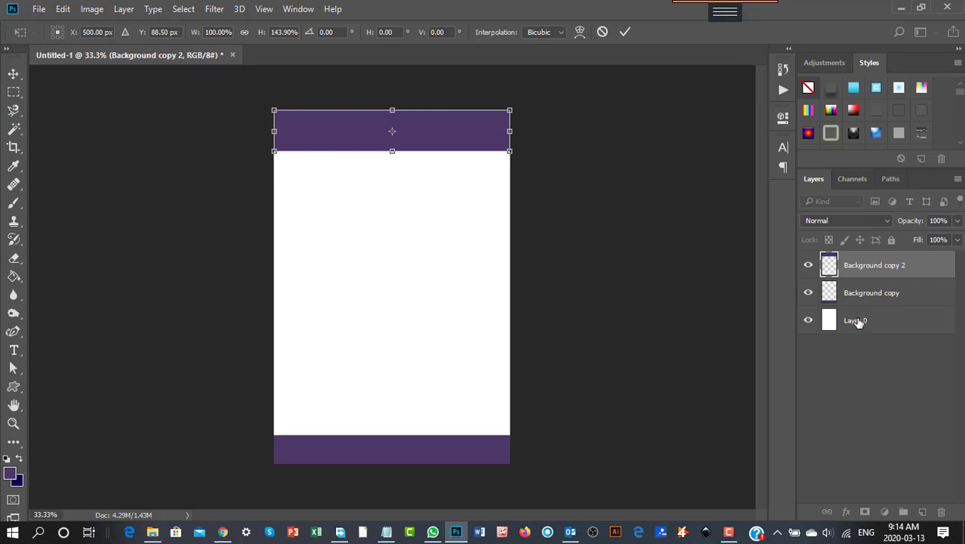
click(13, 73)
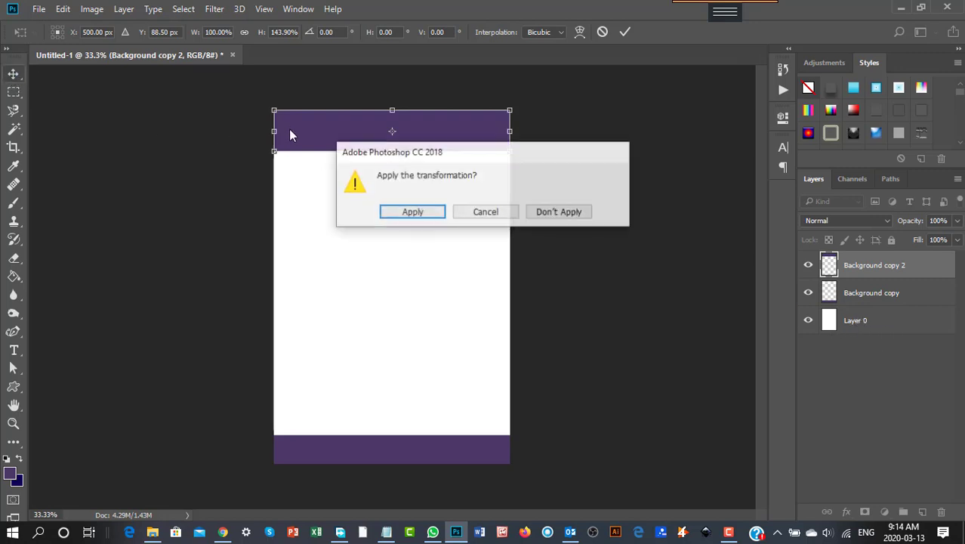
click(400, 212)
- Select Layer 0, set the foreground color to light pink fcc2f2, and fill the layer with it using the Paint Bucket
click(867, 323)
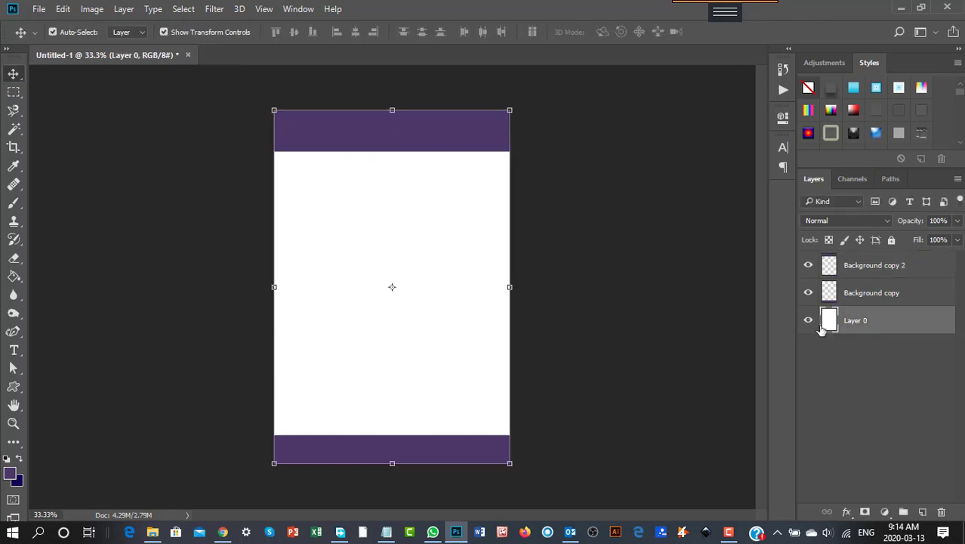
click(20, 459)
click(10, 472)
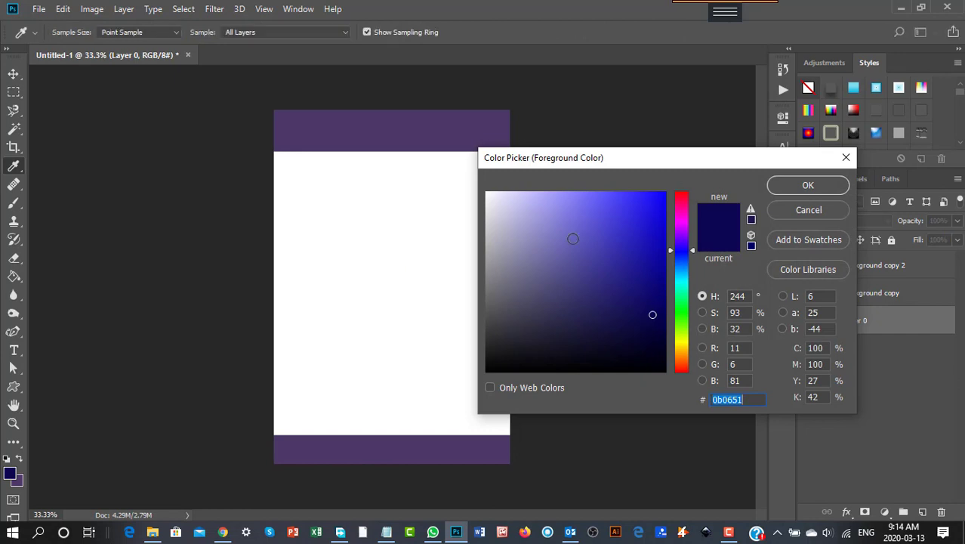
click(677, 217)
drag(560, 194, 527, 194)
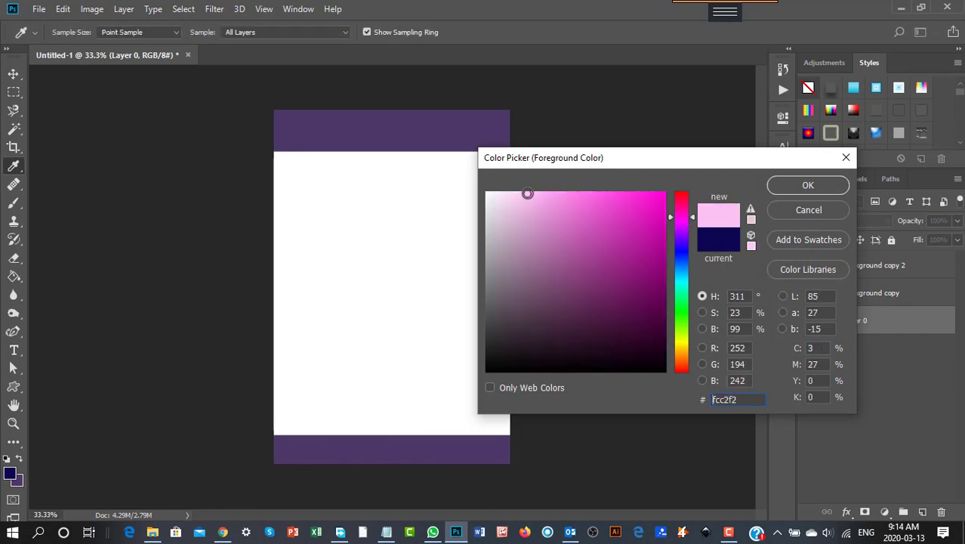
click(802, 185)
key(v)
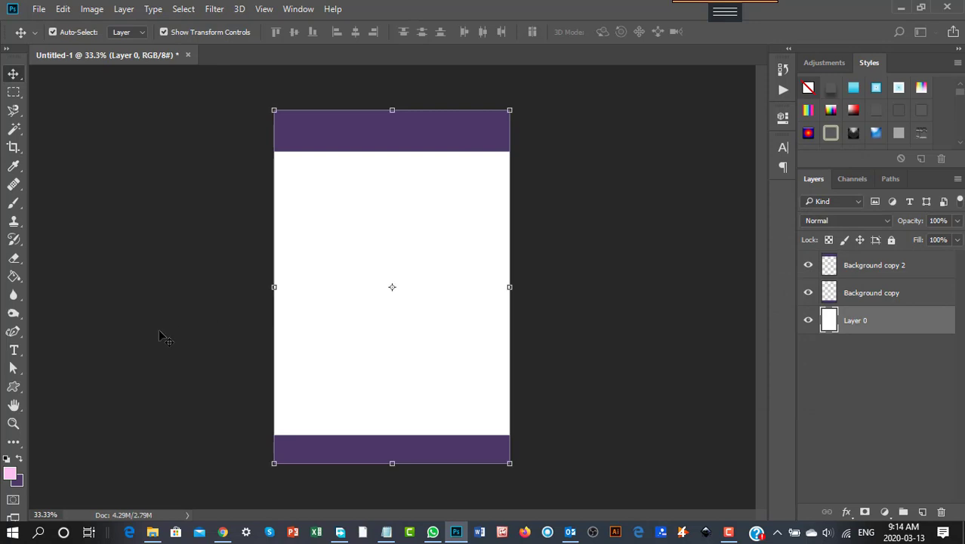
click(15, 277)
click(382, 259)
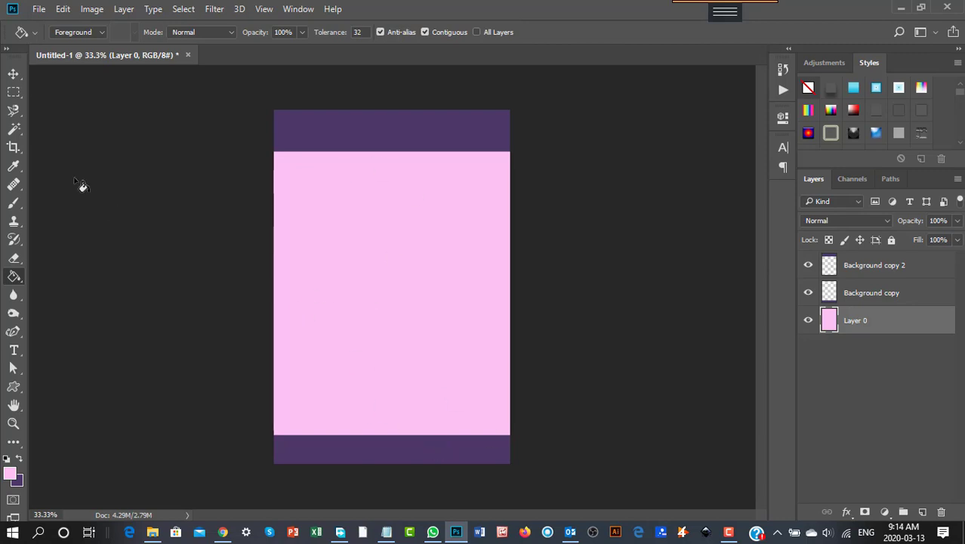
- Add the text 'Mommy Blogging Tips' in light pink Aristelle Script inside the top purple strip and commit it
click(13, 75)
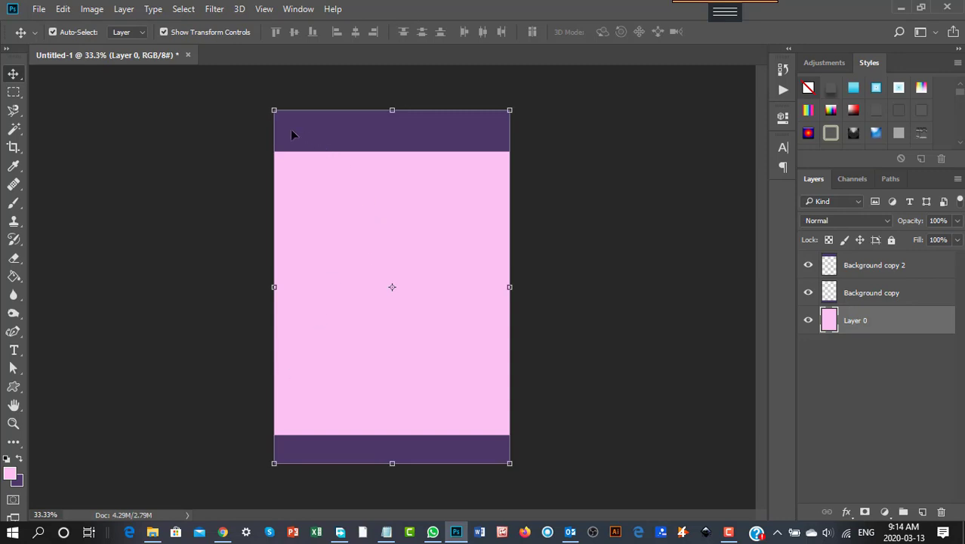
click(13, 349)
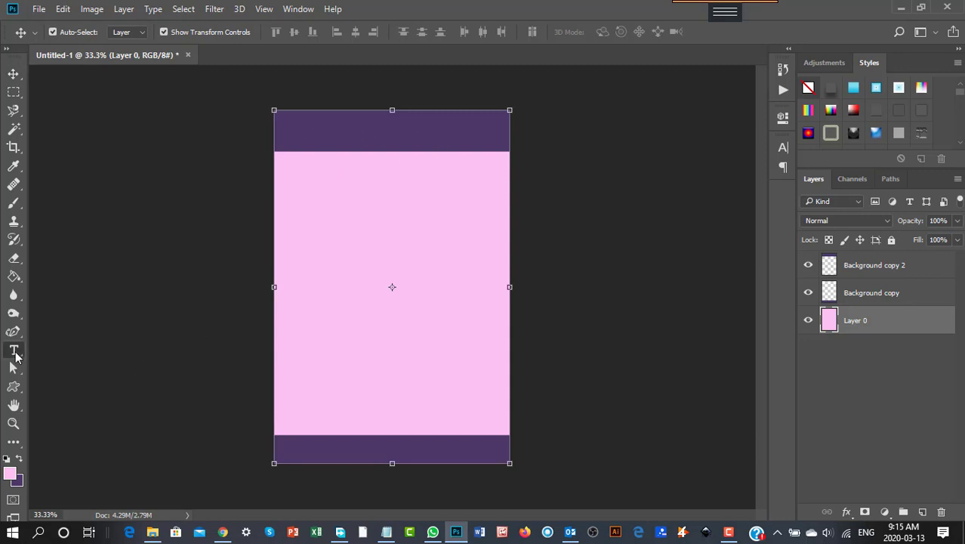
click(295, 134)
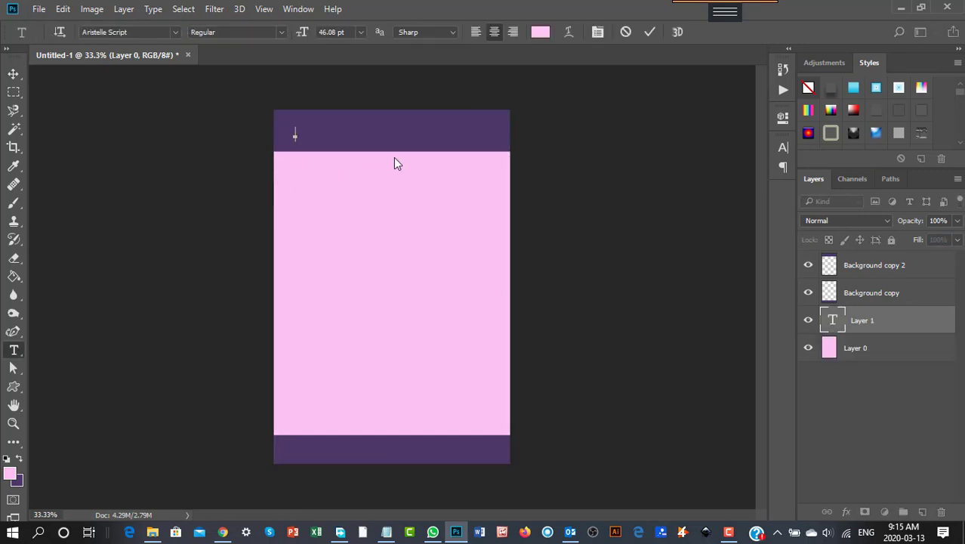
text(Happy Birth)
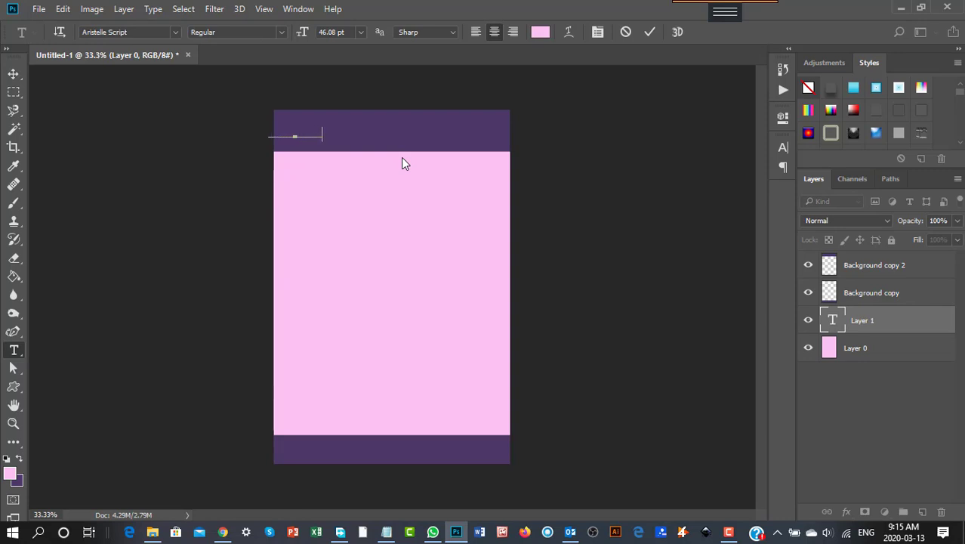
text(dayy)
drag(346, 134, 167, 118)
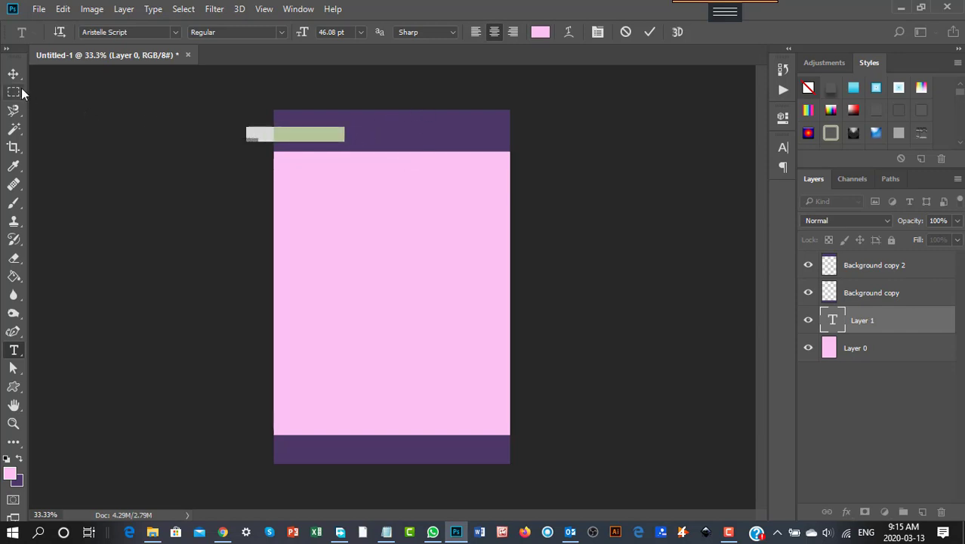
click(540, 32)
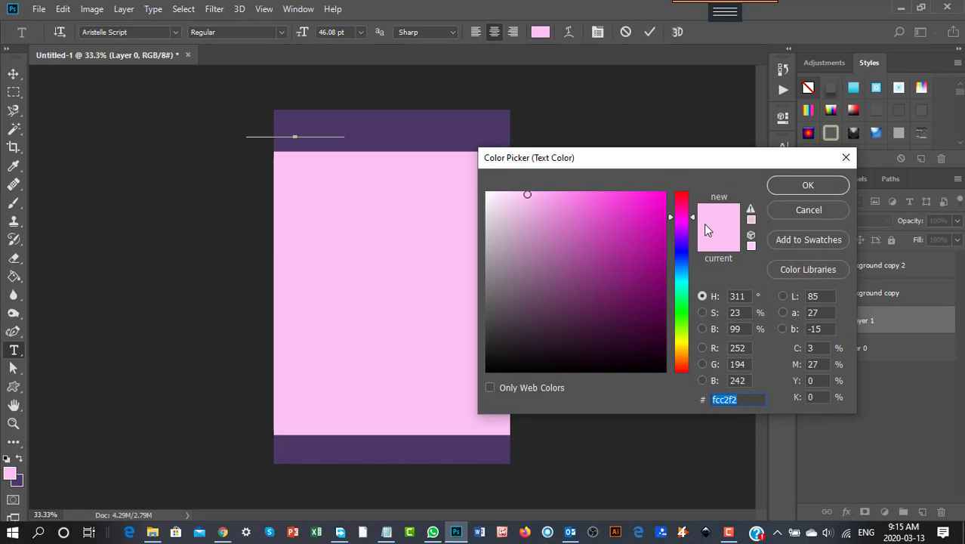
click(823, 186)
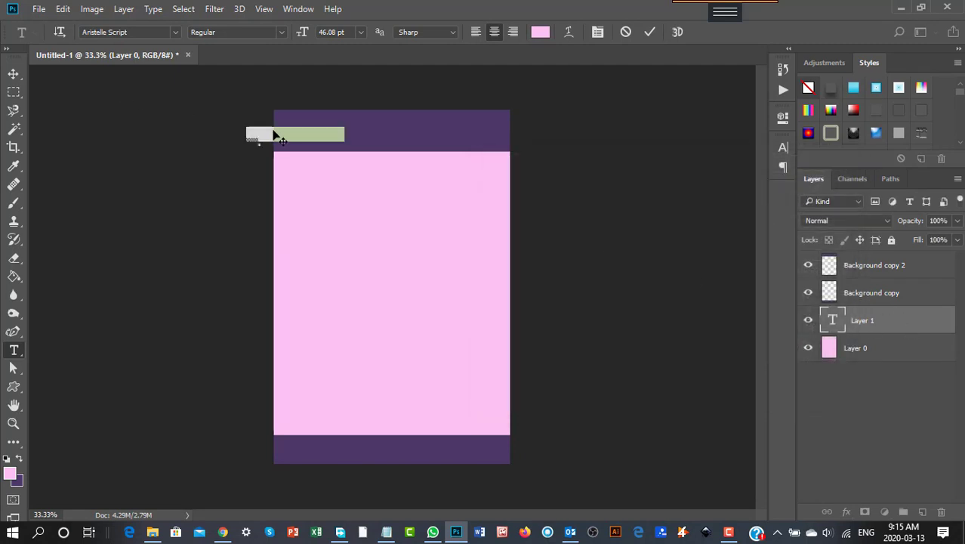
click(13, 73)
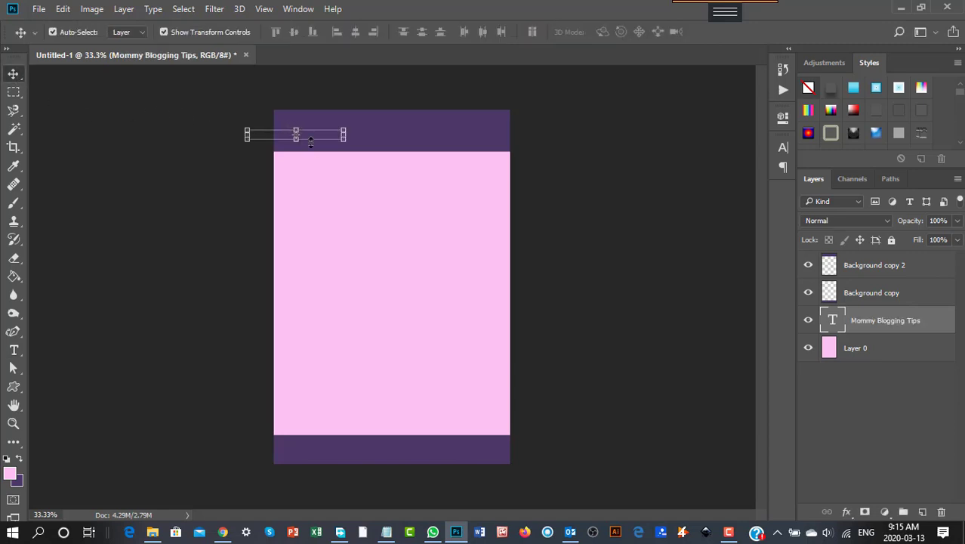
- Move the Mommy Blogging Tips text layer to the top of the layer stack
mouse_move(321, 138)
mouse_down()
mouse_move(360, 135)
mouse_move(321, 138)
mouse_up()
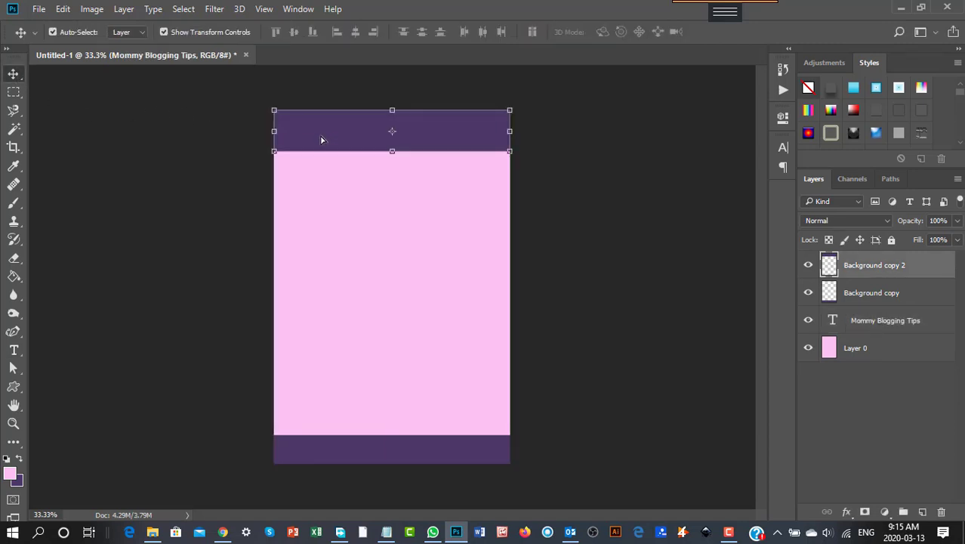
click(887, 320)
drag(887, 321, 877, 264)
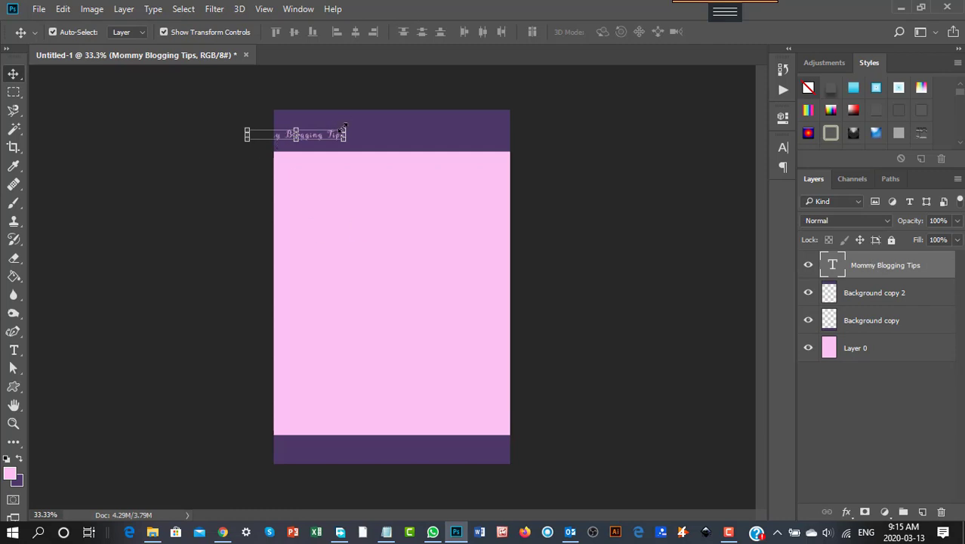
- Scale the heading up to about 210% so it spans the top strip, and apply the transformation
drag(344, 128, 410, 143)
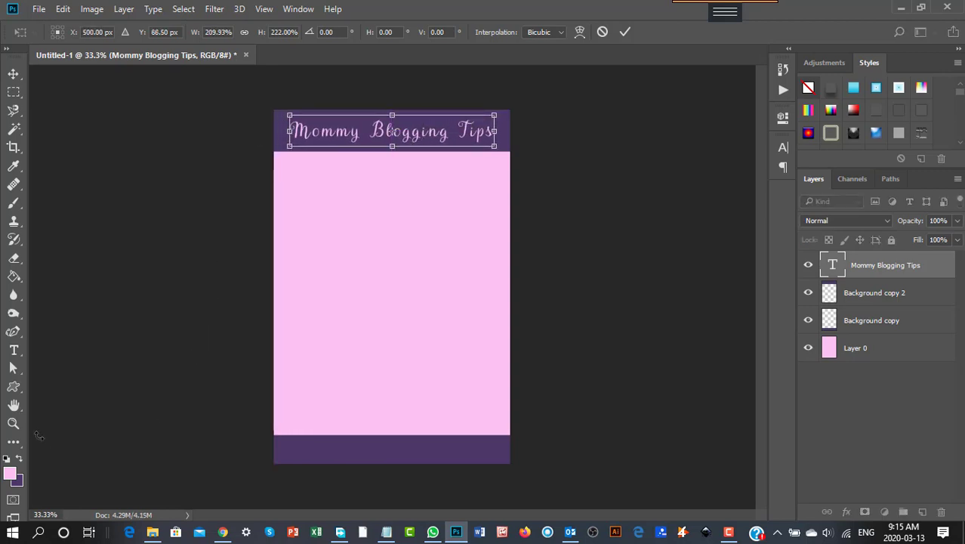
click(14, 350)
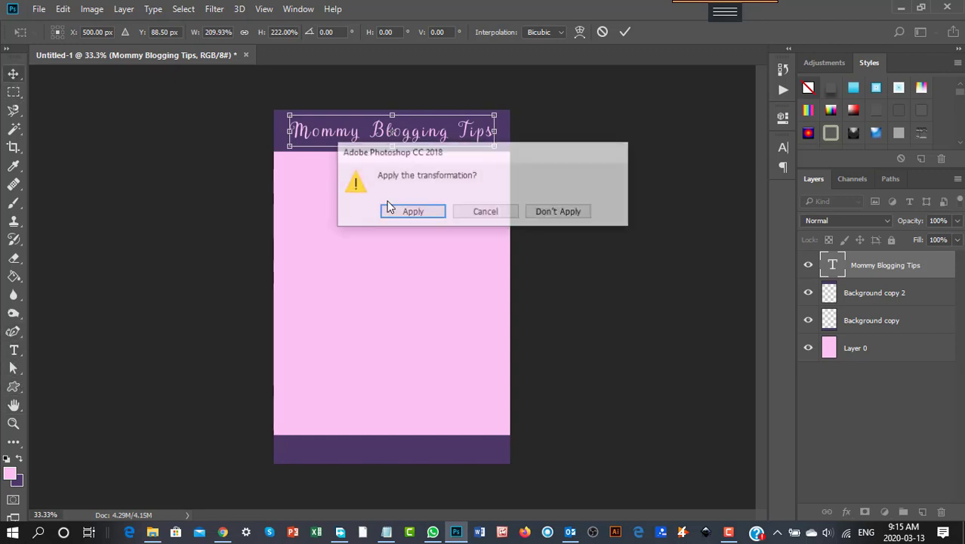
click(415, 211)
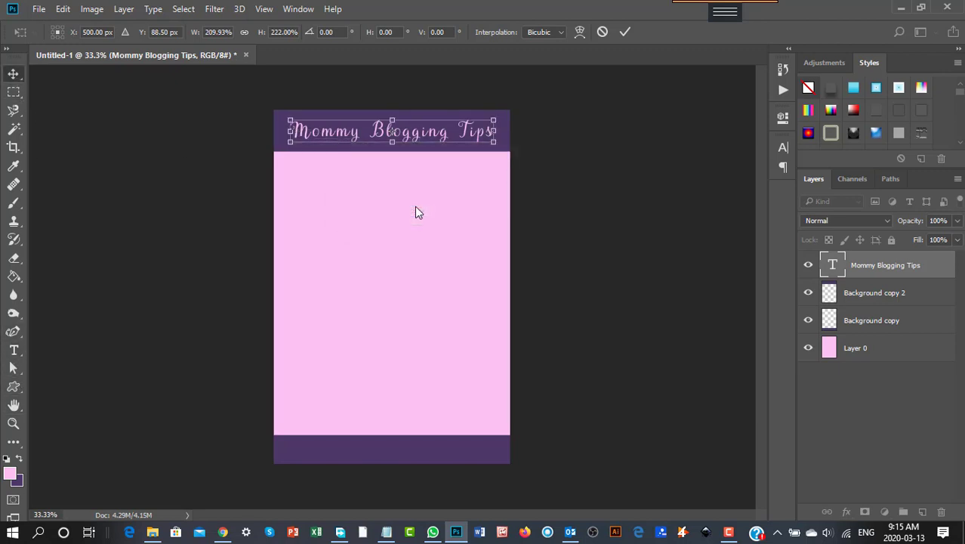
click(14, 350)
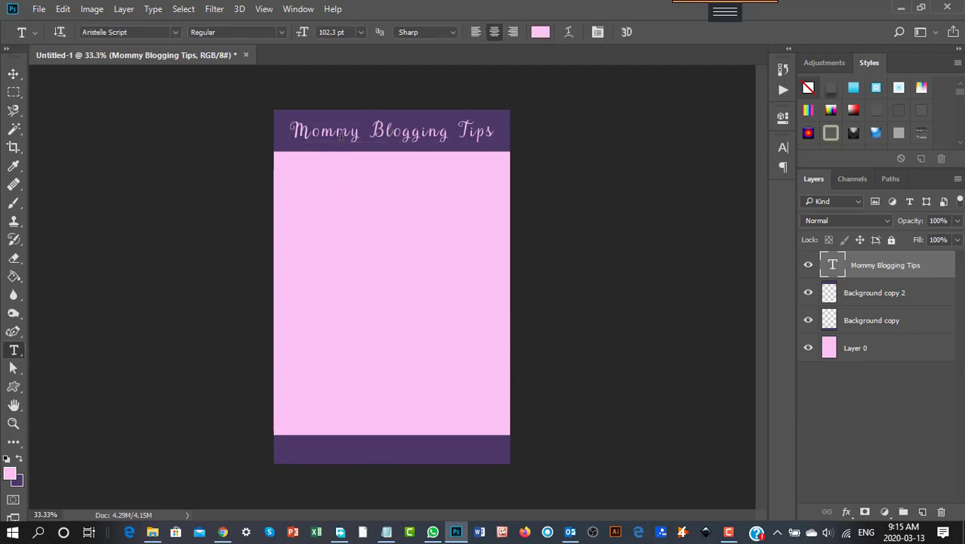
click(144, 388)
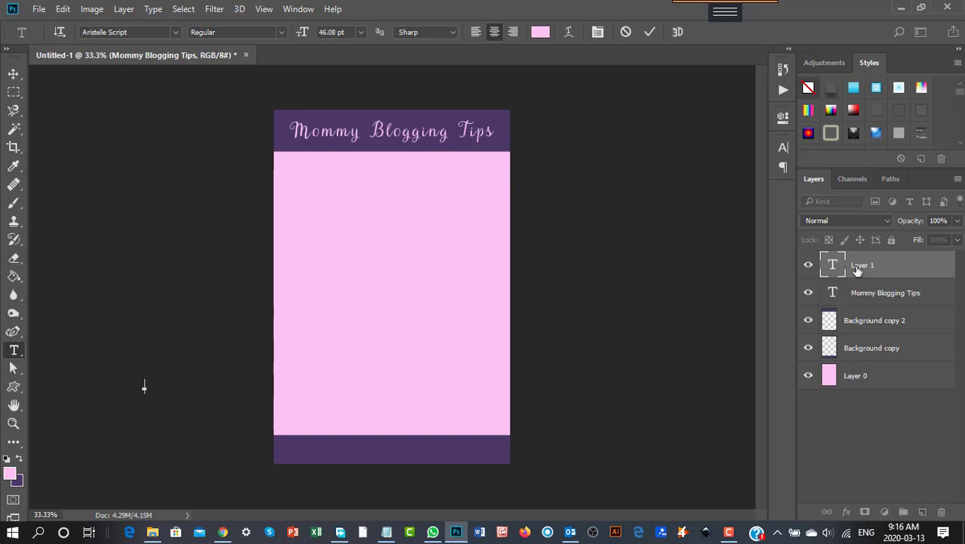
click(879, 266)
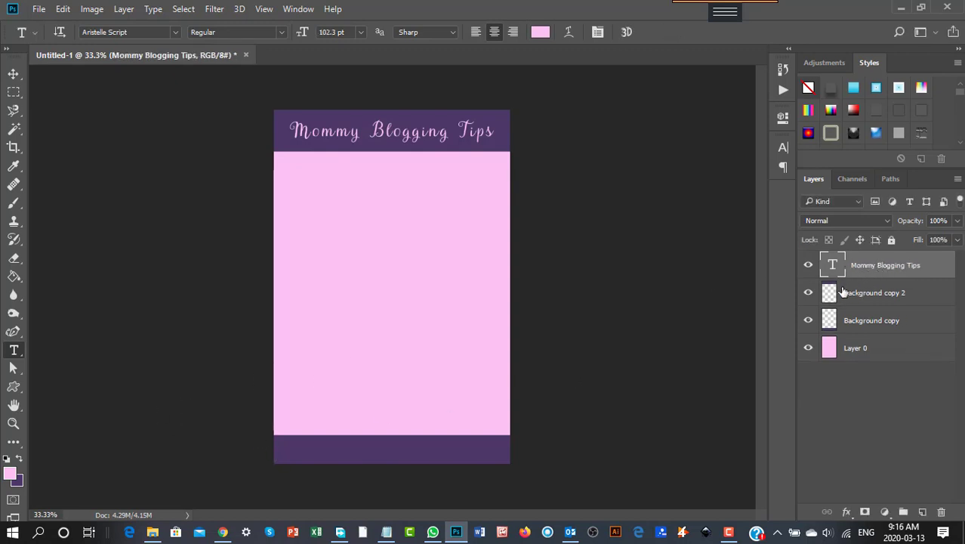
- Add the text 'Fibromyalgia Club' inside the bottom purple strip and commit it
click(354, 453)
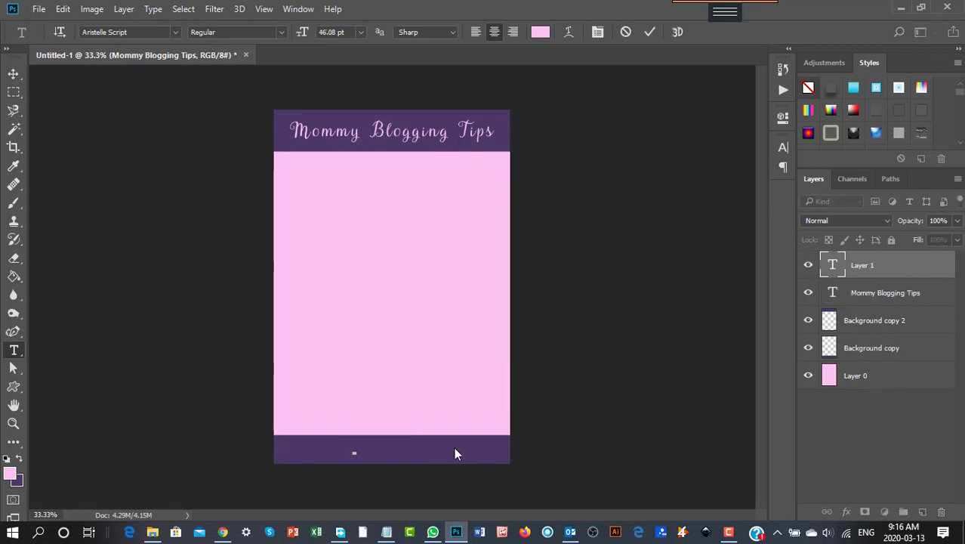
text(Tips)
text(myalgia )
text(Club)
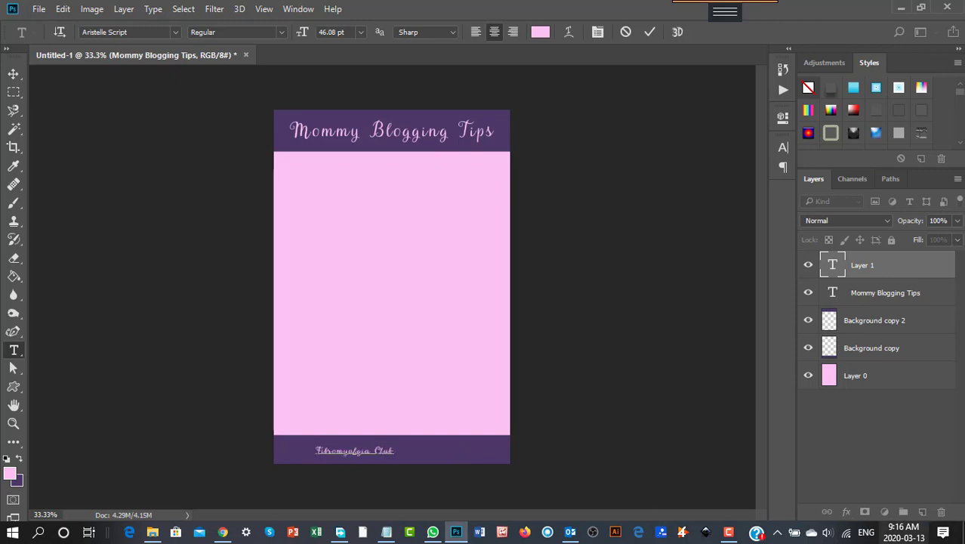
click(13, 73)
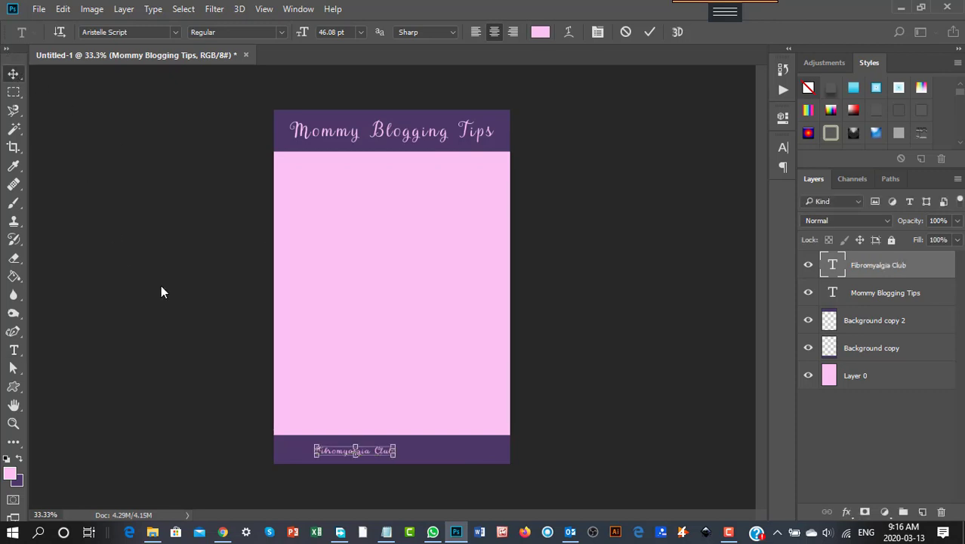
- Scale the Fibromyalgia Club text up to about 192% across the bottom strip and apply the transformation
drag(393, 447, 414, 455)
click(12, 73)
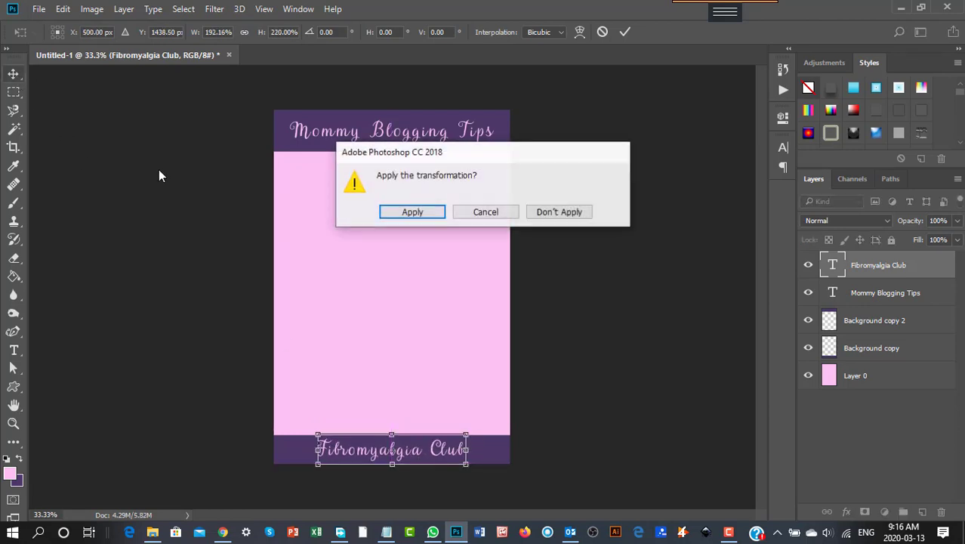
click(412, 214)
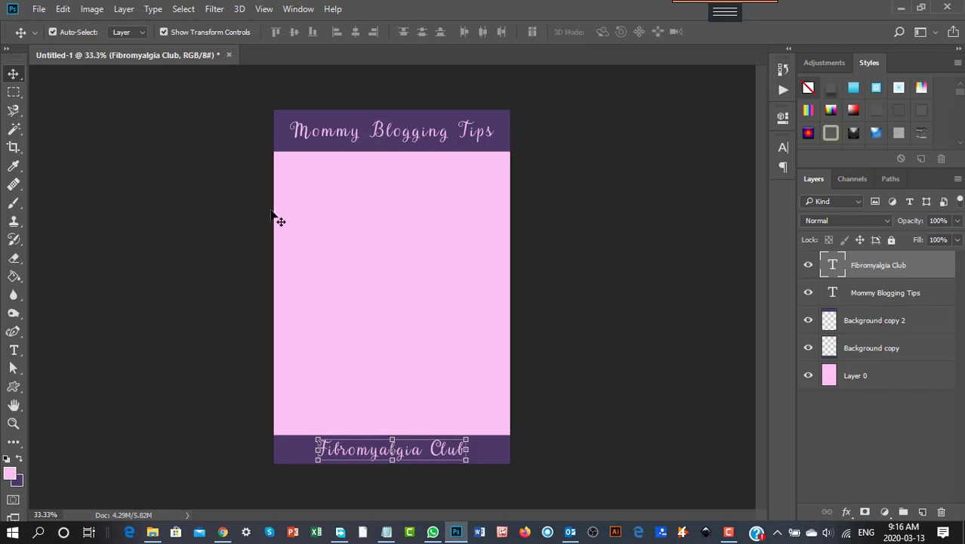
- Create a new empty layer named Layer 1 above the text layers
click(131, 9)
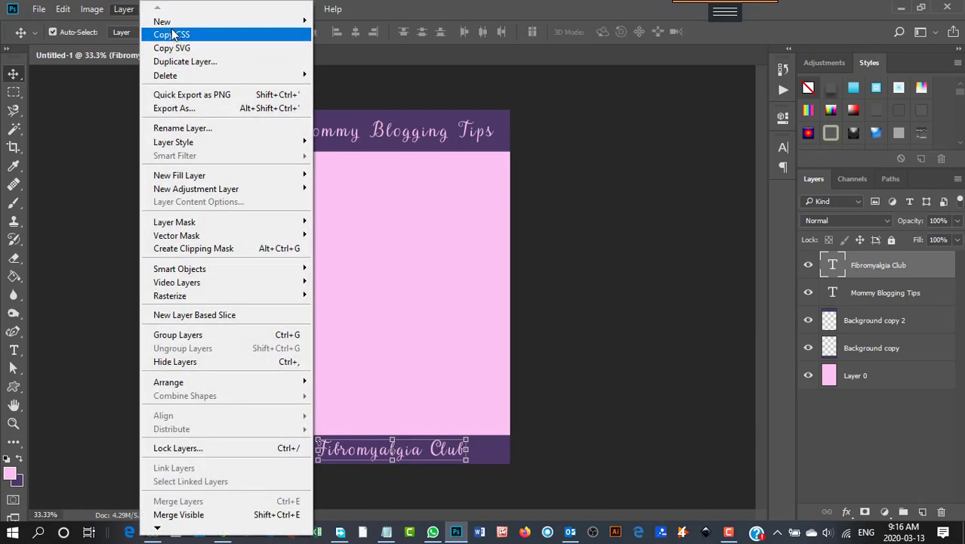
mouse_move(234, 21)
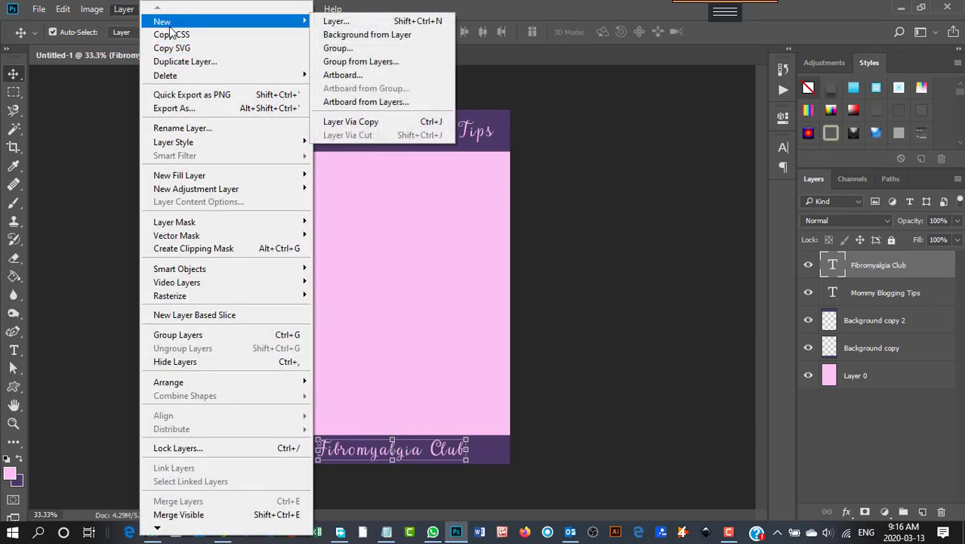
click(330, 23)
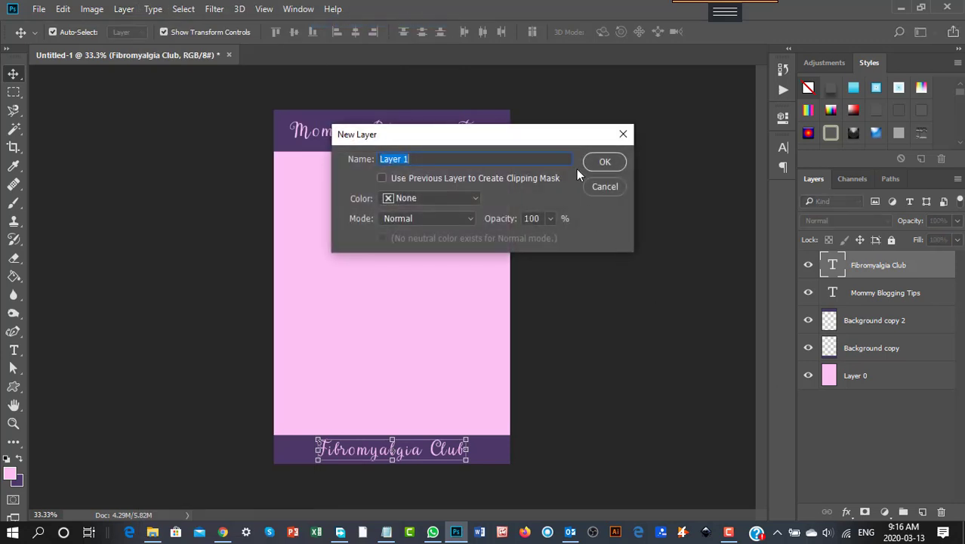
click(606, 163)
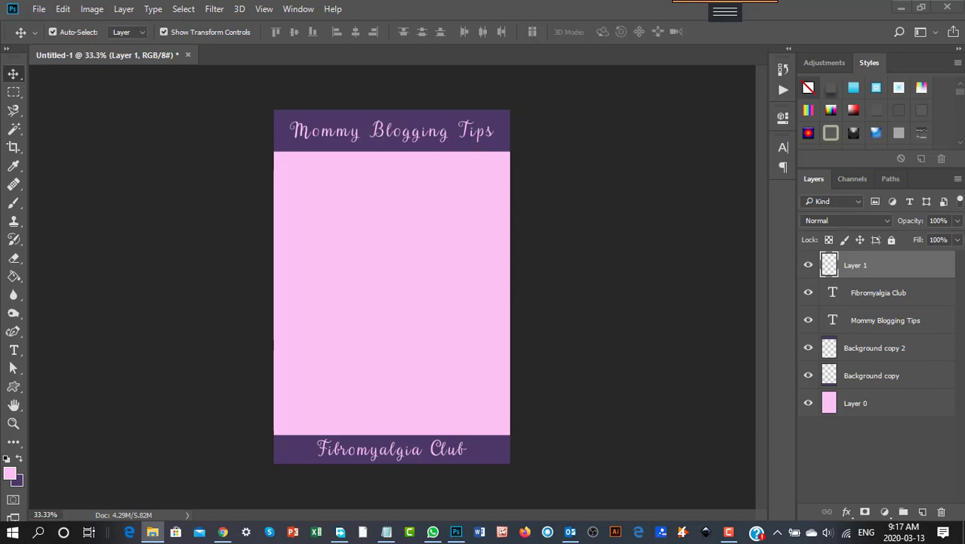
- Place the bedroom photo onto the canvas and scale it to fill the pink area between the two purple strips
drag(2, 333, 421, 322)
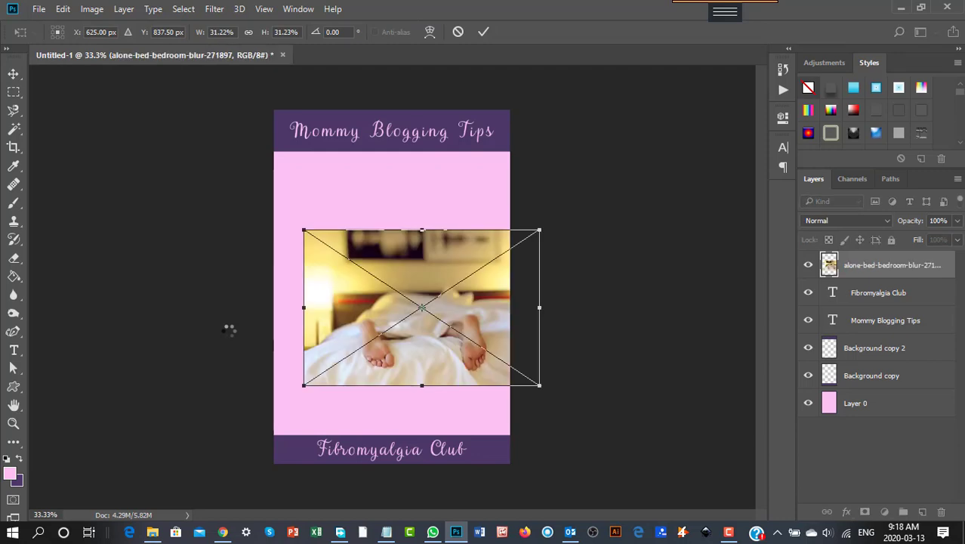
drag(305, 232, 185, 132)
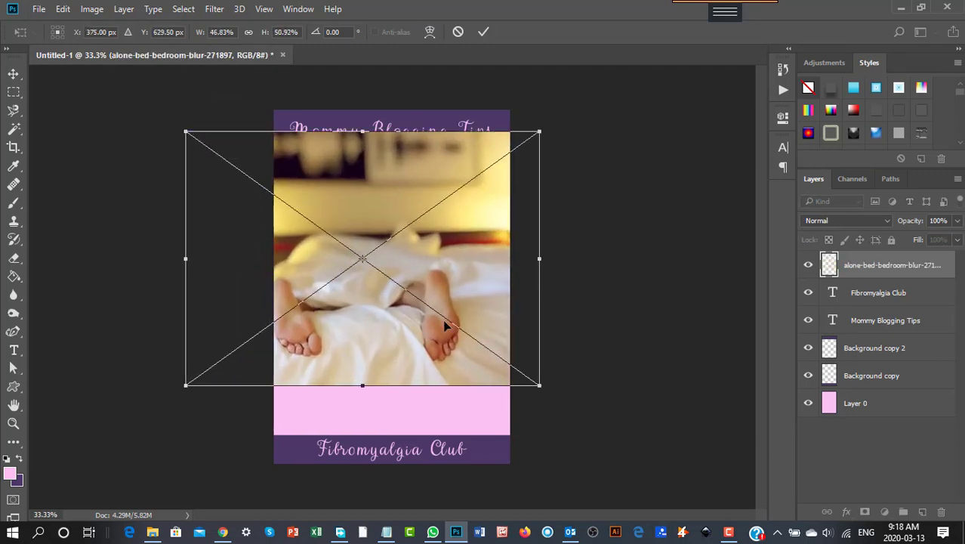
drag(552, 392, 587, 434)
drag(334, 304, 333, 309)
click(11, 79)
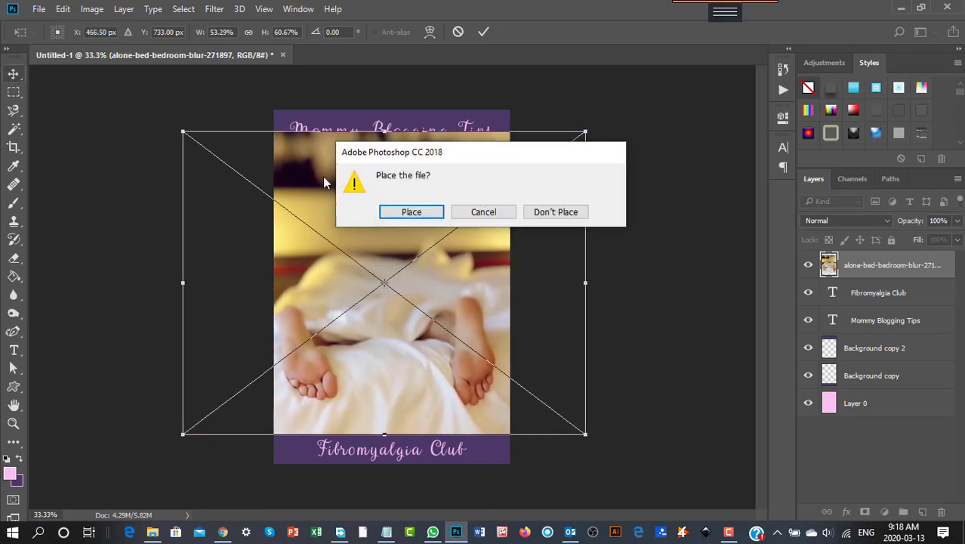
click(412, 213)
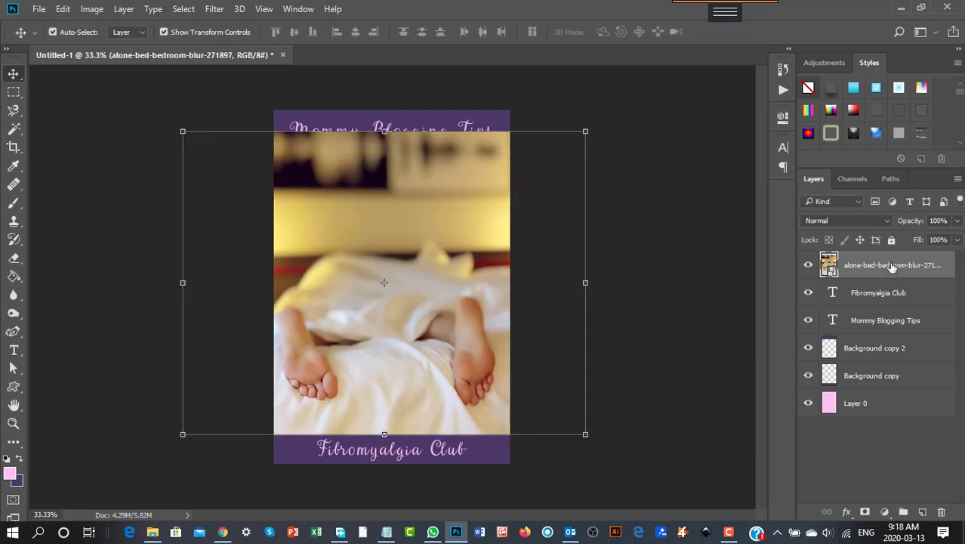
- Move the photo layer down the layer stack to sit just above Layer 0
drag(892, 268, 895, 378)
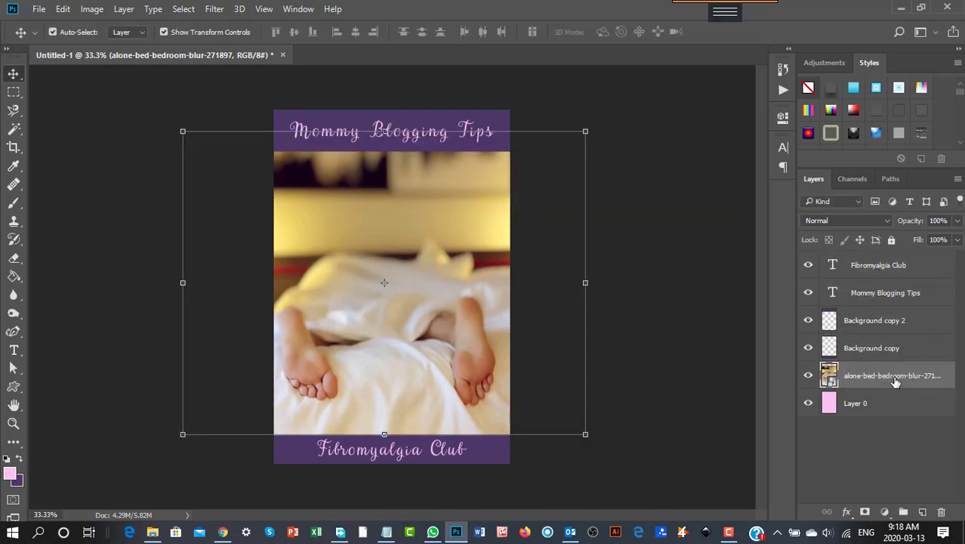
click(704, 378)
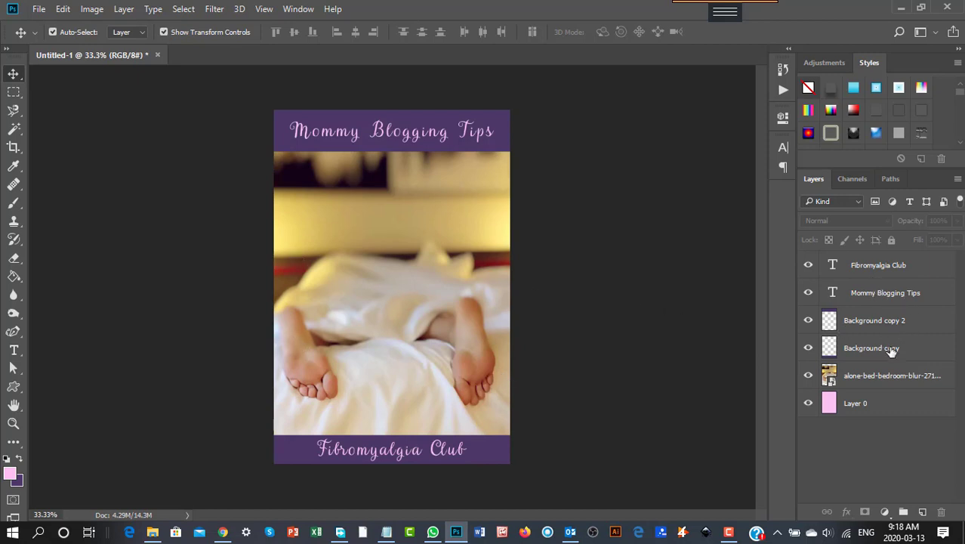
- Add a new empty layer and move it directly below the Fibromyalgia Club text layer
click(889, 403)
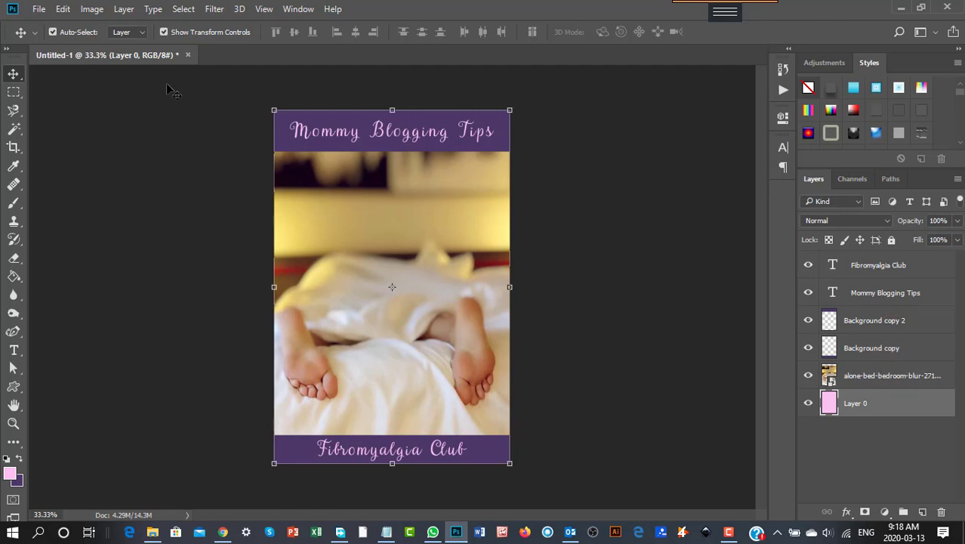
click(128, 10)
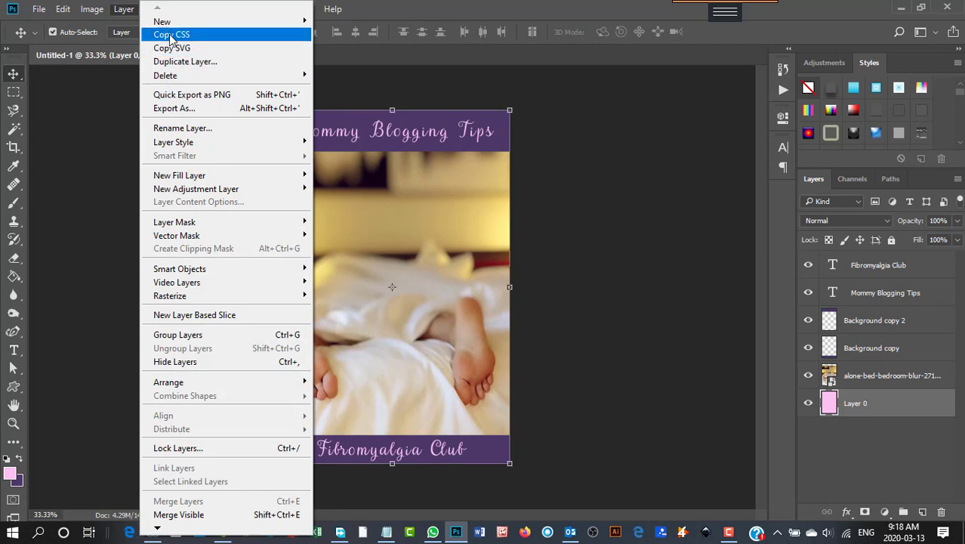
mouse_move(168, 23)
click(338, 22)
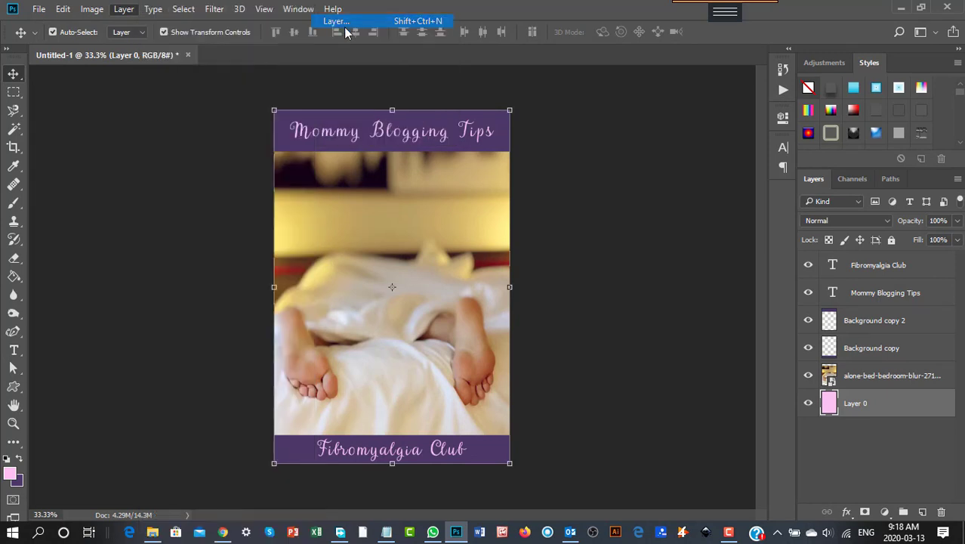
click(604, 162)
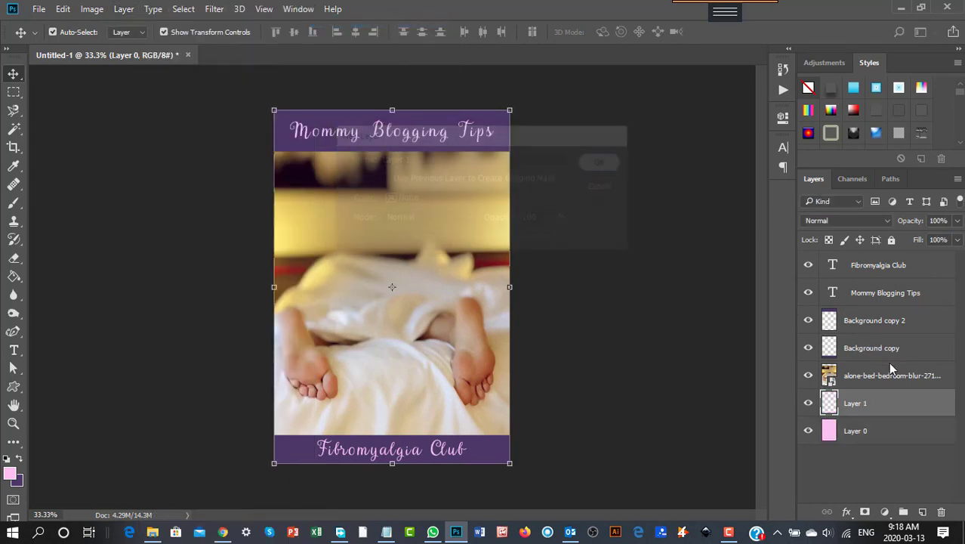
drag(889, 410, 873, 265)
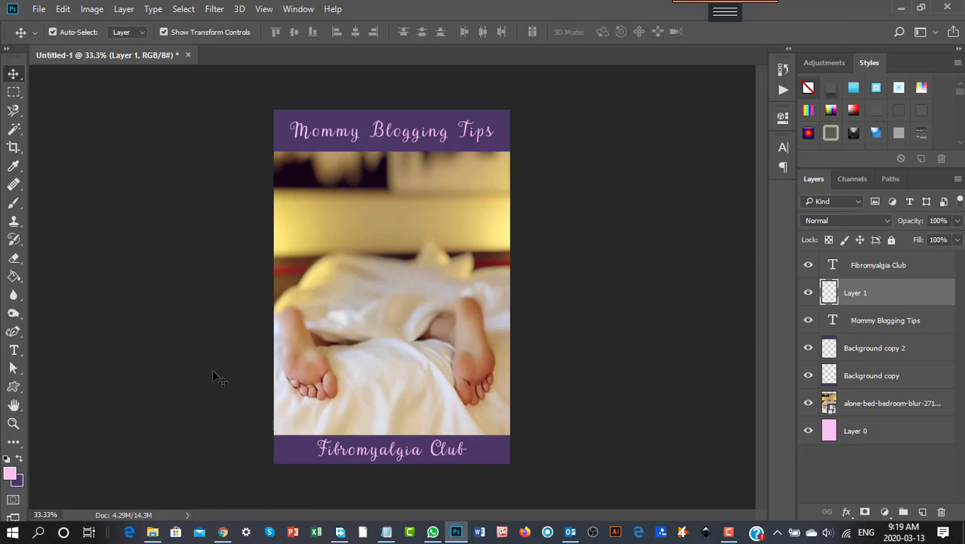
- Fill the new layer with the pink foreground color and lower its opacity to 35%
click(10, 476)
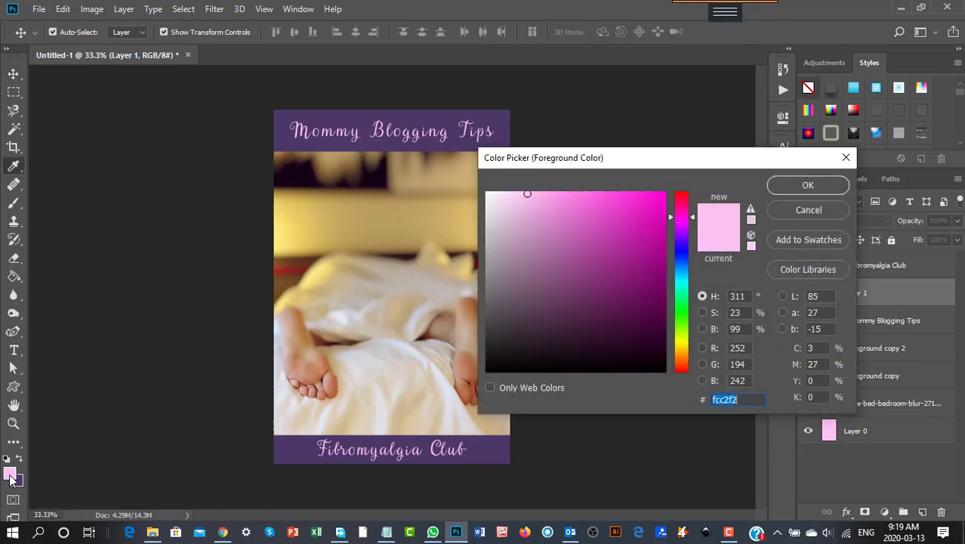
click(806, 186)
key(v)
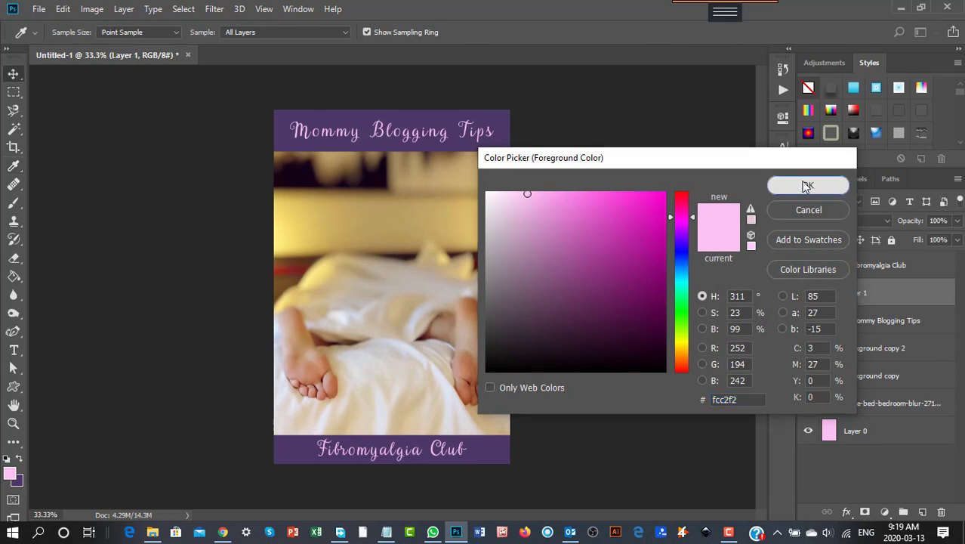
click(13, 276)
click(367, 322)
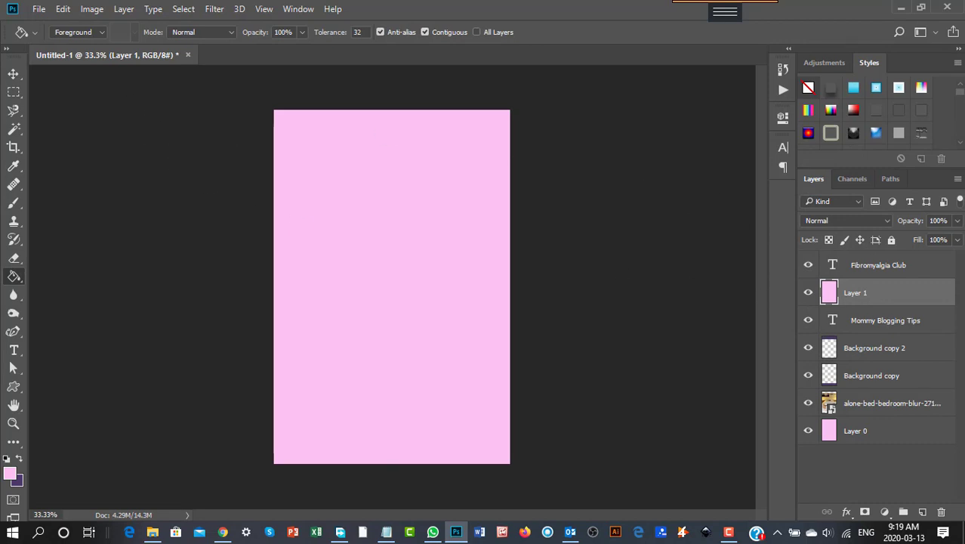
click(958, 225)
drag(957, 239, 908, 240)
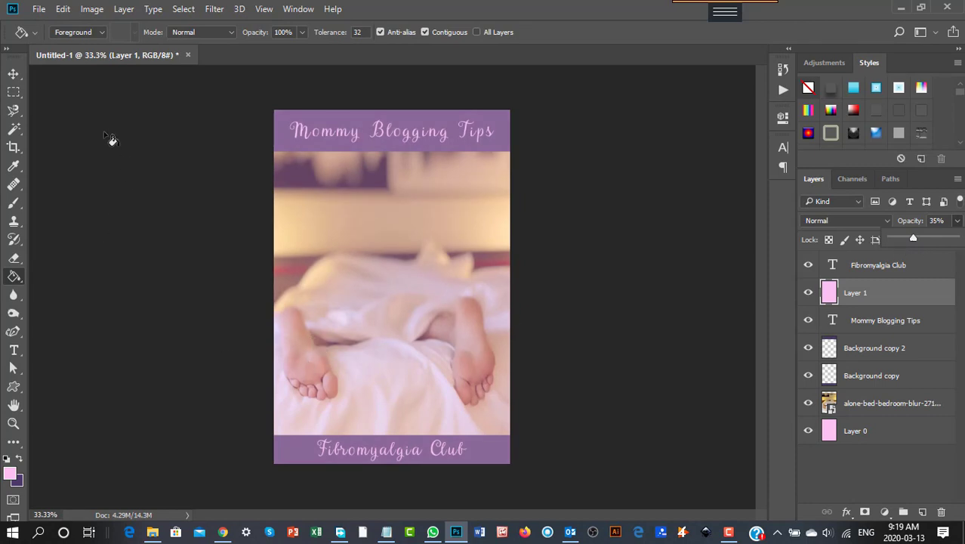
- Shrink the translucent pink layer into an inset panel over the photo and apply the transformation
click(14, 74)
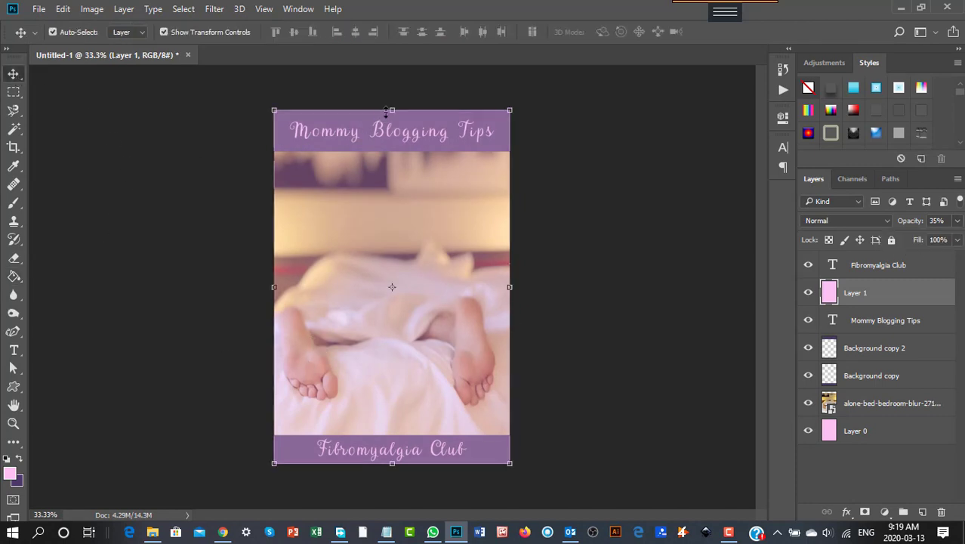
drag(389, 109, 391, 169)
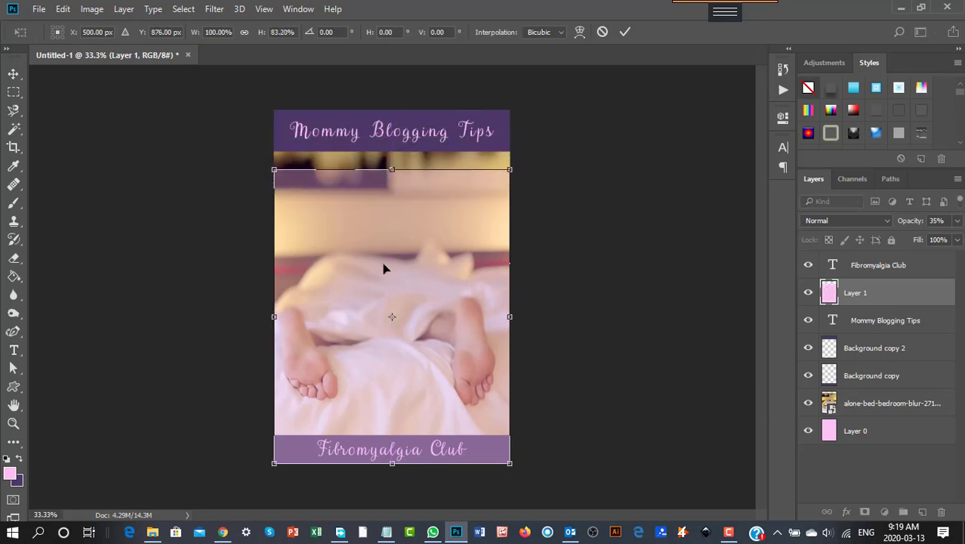
drag(392, 464, 389, 403)
drag(274, 287, 290, 287)
drag(511, 287, 485, 287)
click(14, 74)
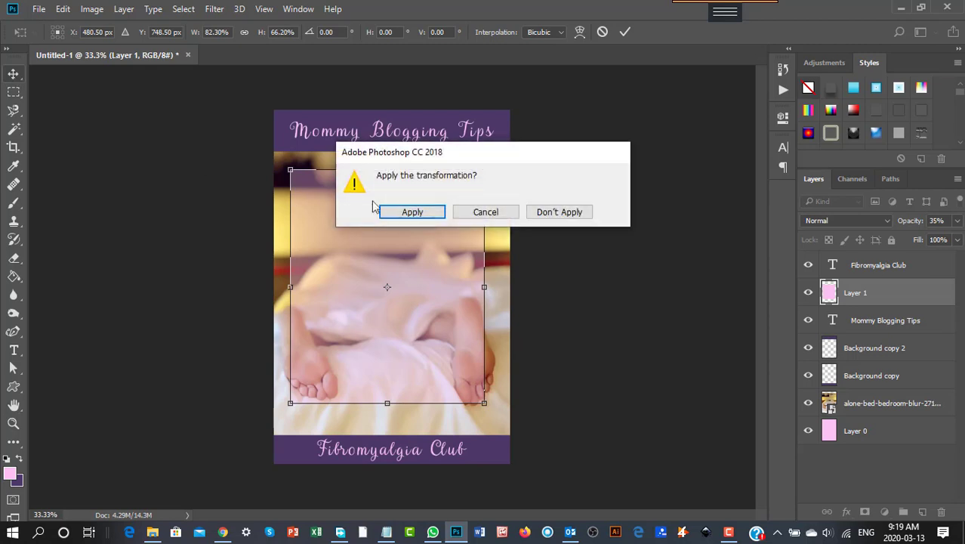
click(421, 213)
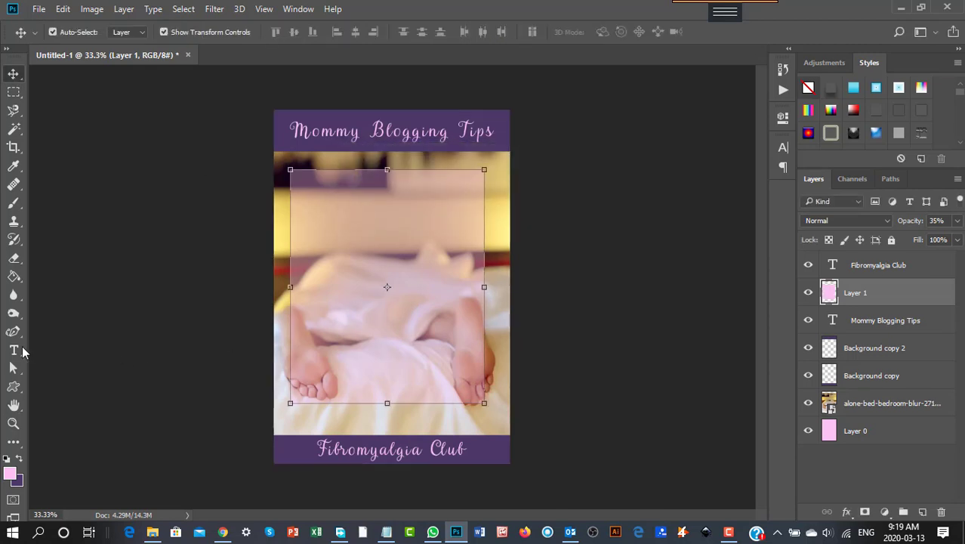
- Draw a paragraph text box over the pink panel and enter the text beginning 'Avoiding that looming back-to-work thing?'
click(14, 350)
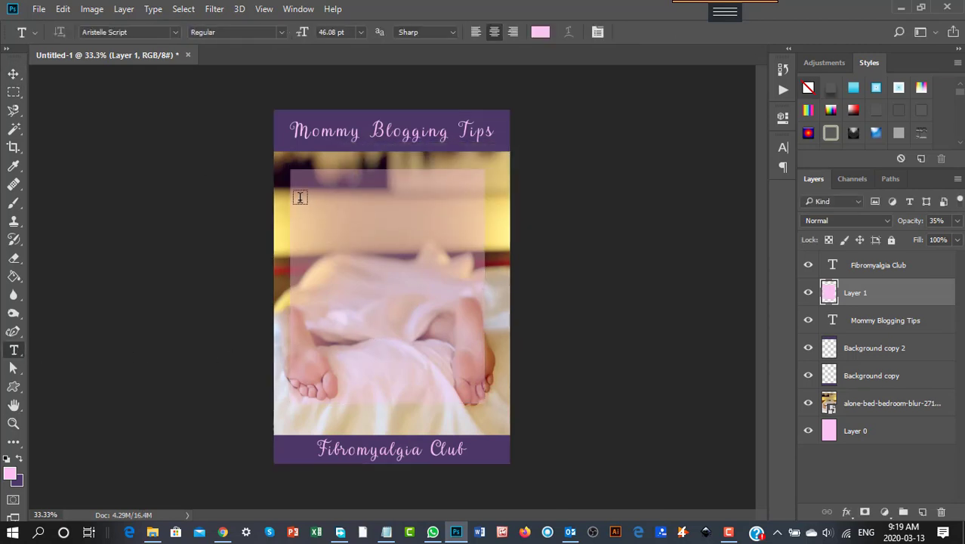
drag(300, 192, 475, 389)
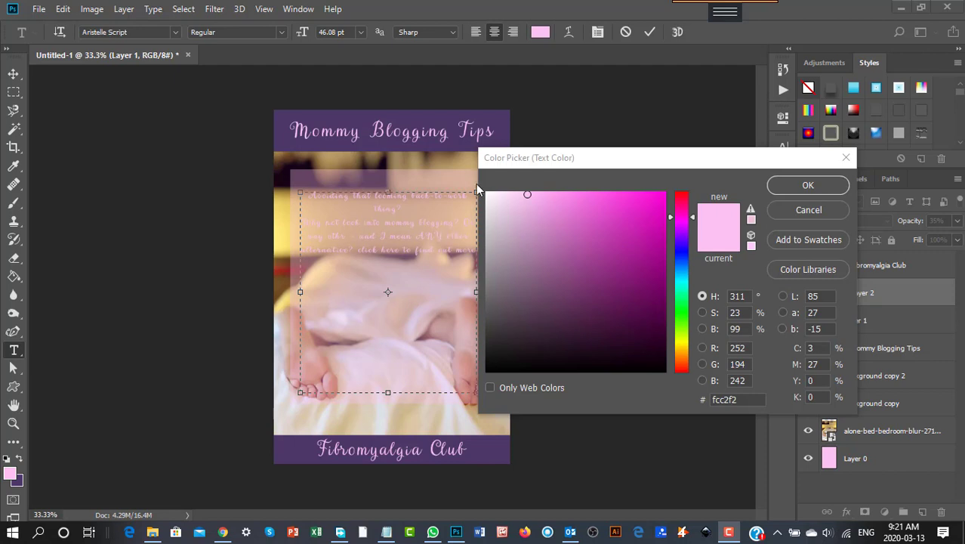
- Set the paragraph text color to a dark purple sampled from the bottom strip, 281f36
click(288, 446)
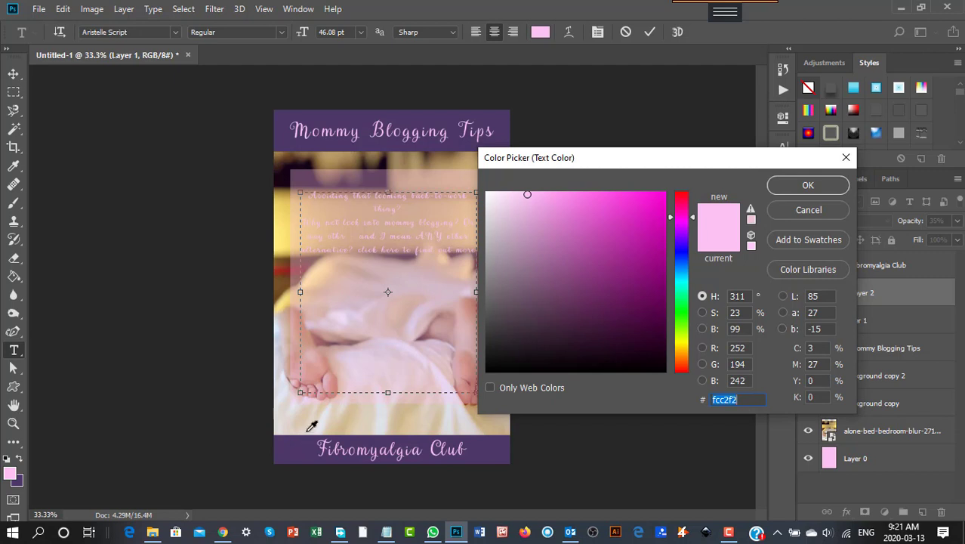
click(310, 452)
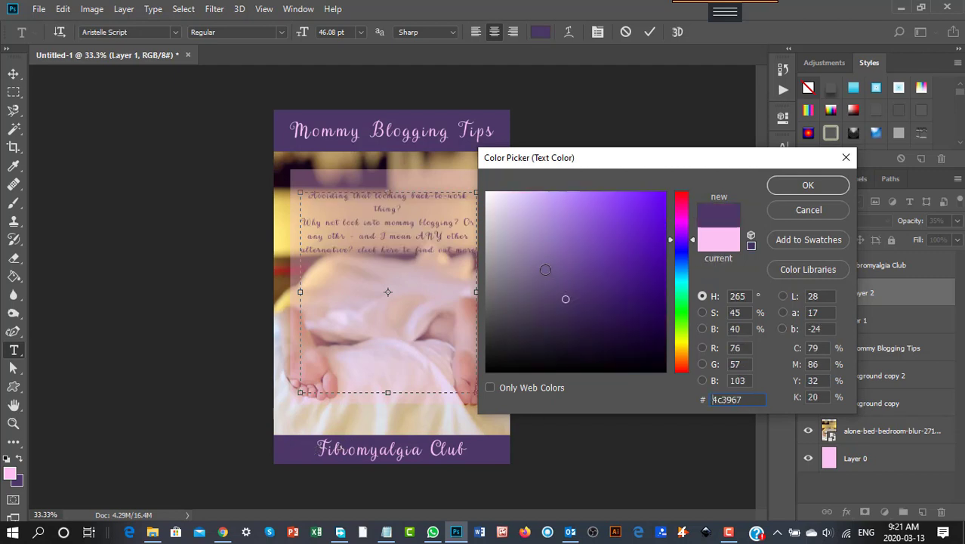
click(566, 324)
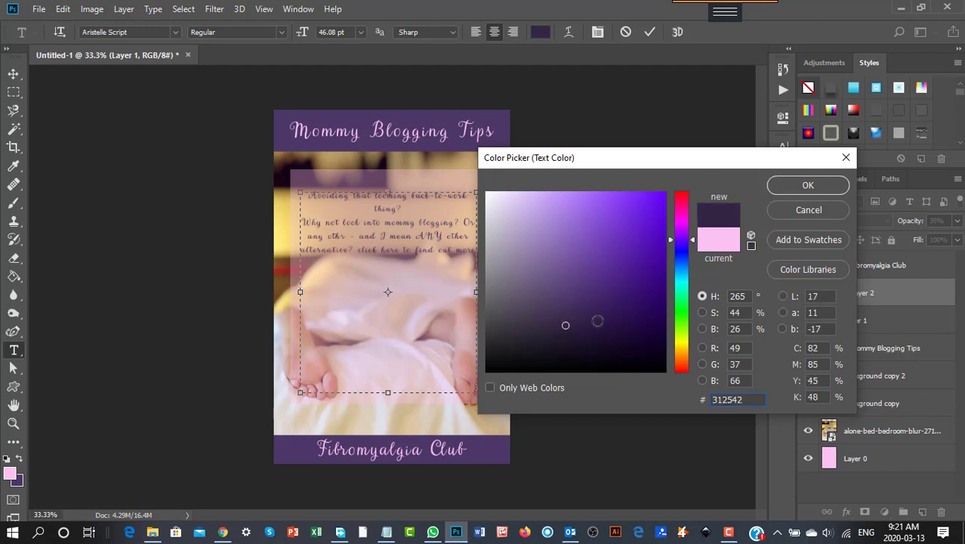
click(599, 320)
click(563, 334)
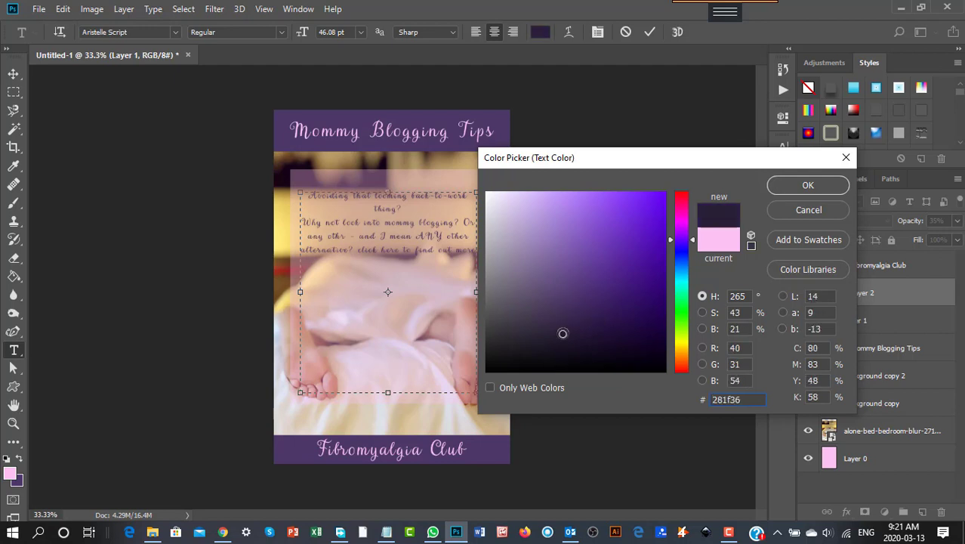
click(807, 186)
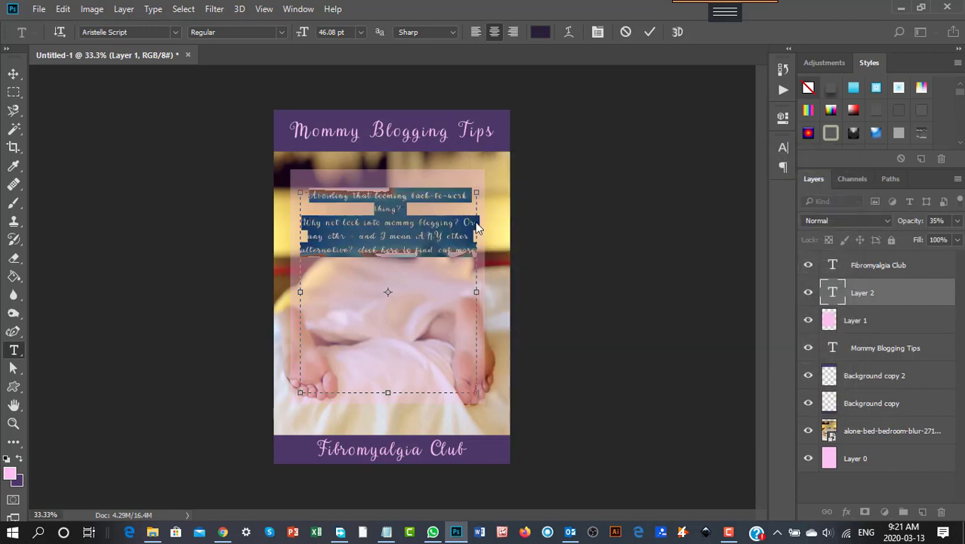
- Set the paragraph text font to Georgia and its size to 70 pt
click(359, 32)
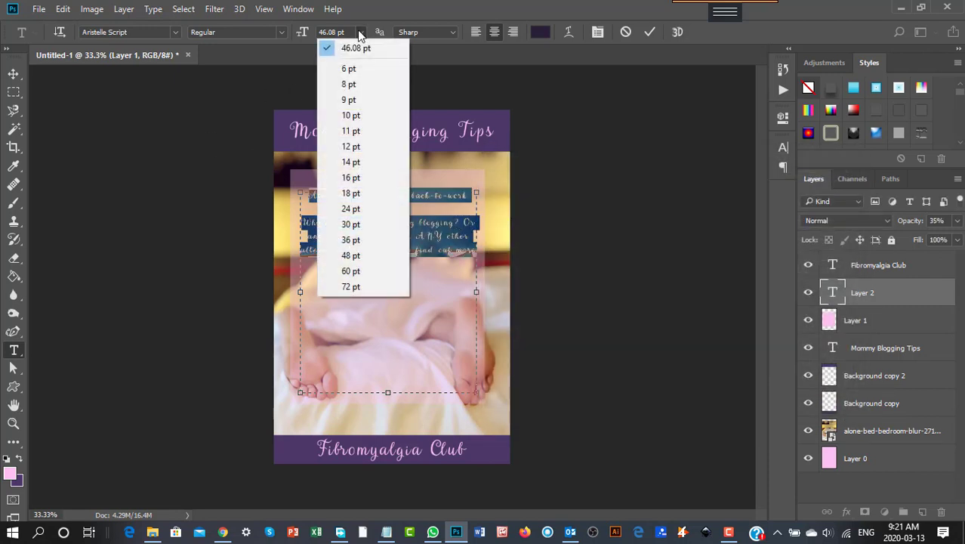
click(348, 269)
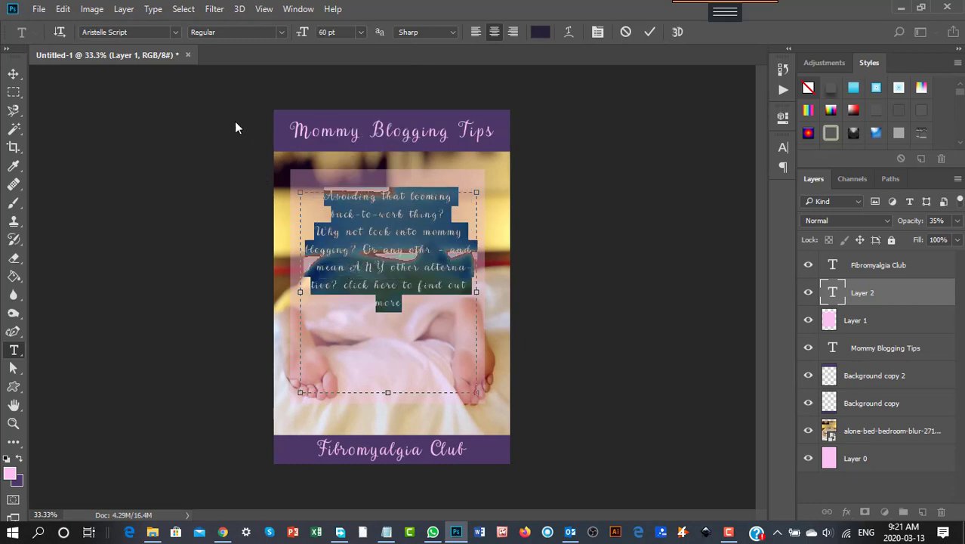
click(174, 32)
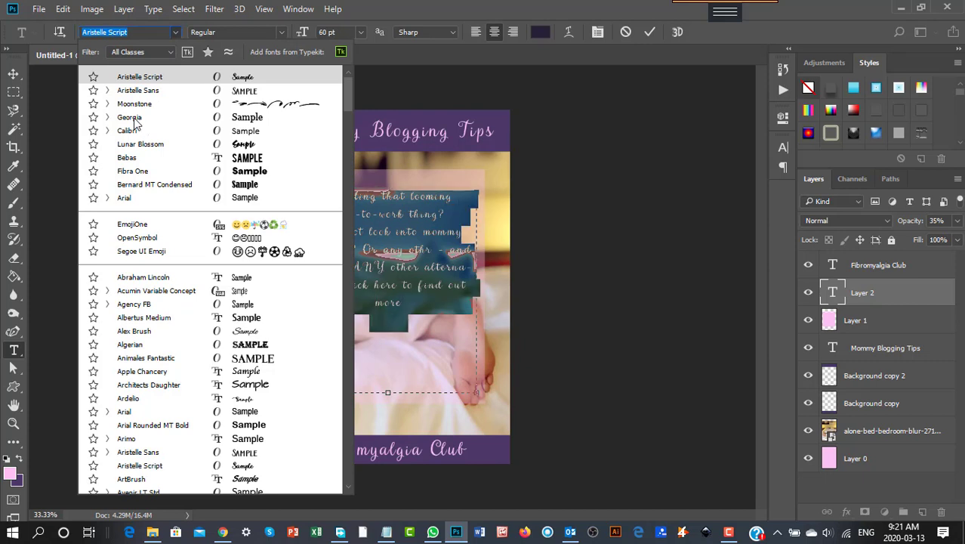
key(Escape)
text(Georgia)
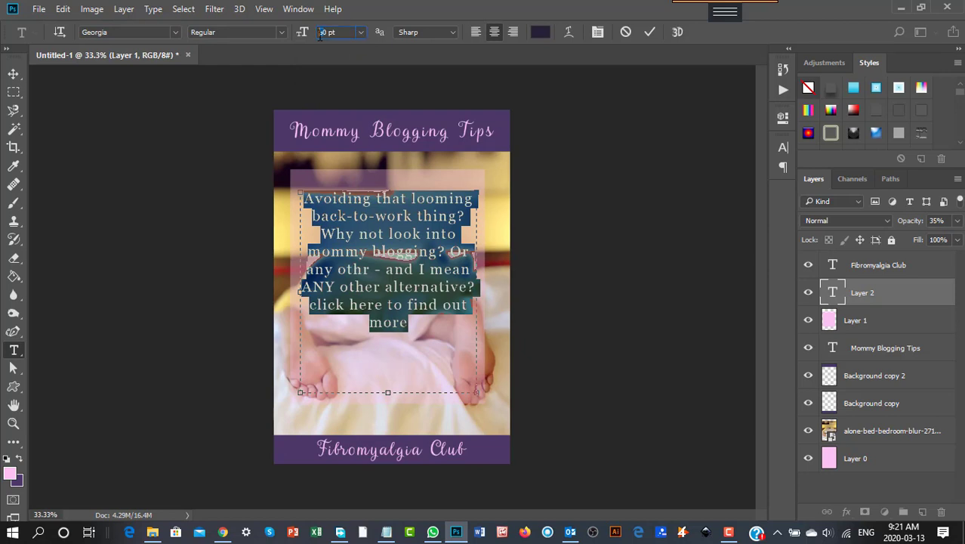
text(70)
key(Return)
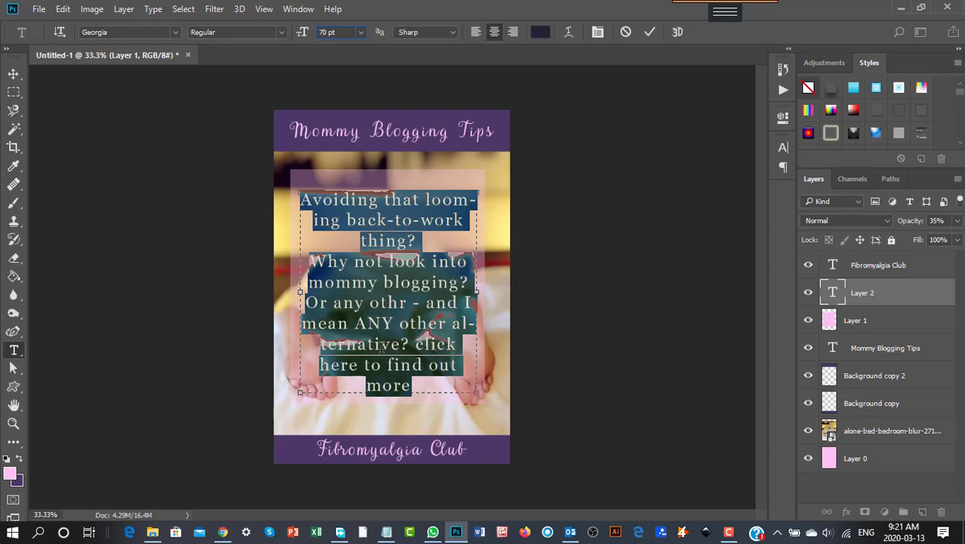
- Delete the word 'looming' from the first line of the paragraph text
click(12, 75)
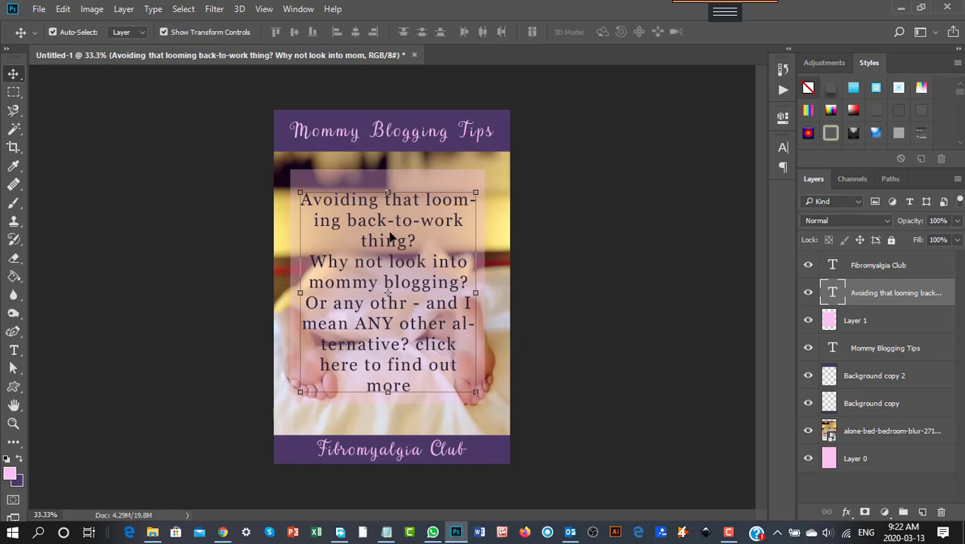
click(14, 349)
drag(426, 199, 349, 220)
key(BackSpace)
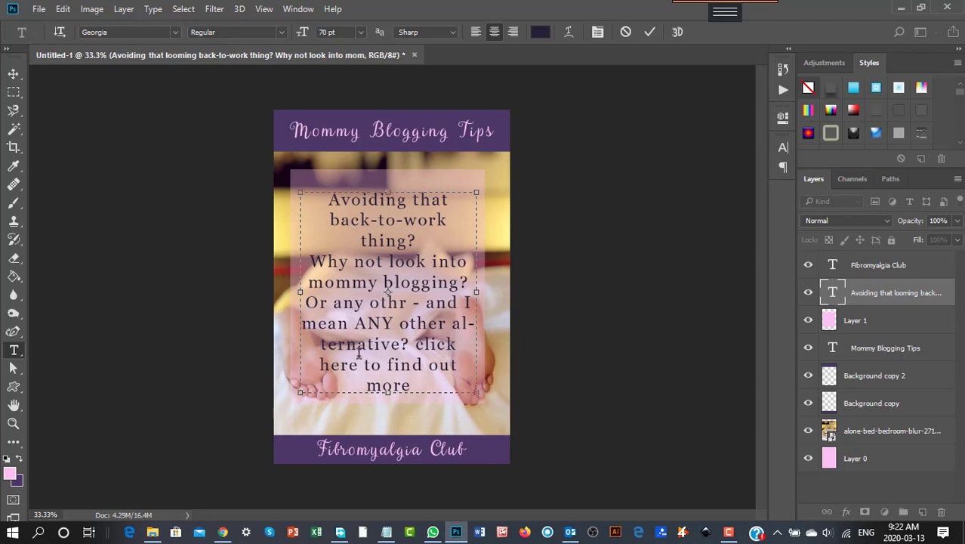
- Correct 'othr' to 'other' and widen the text box slightly to the left
click(399, 303)
text(e)
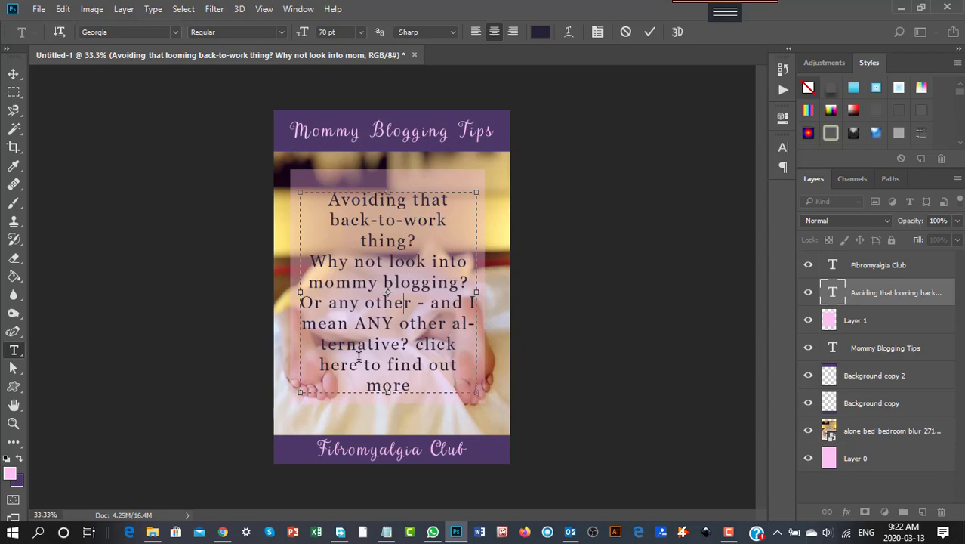
drag(301, 293, 290, 292)
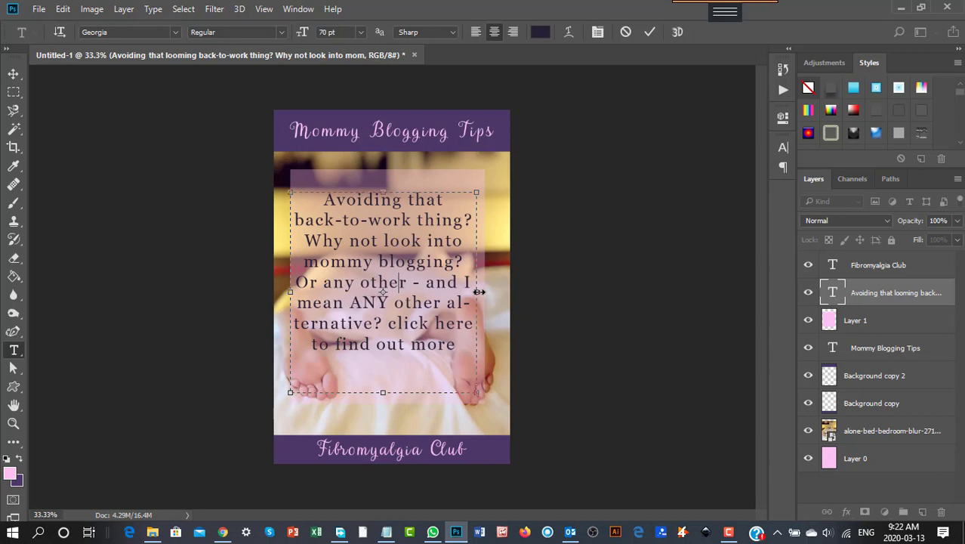
- Widen the paragraph text box slightly to the right and add line breaks before 'click here', 'alternative?' and 'Or any other'
drag(478, 292, 487, 291)
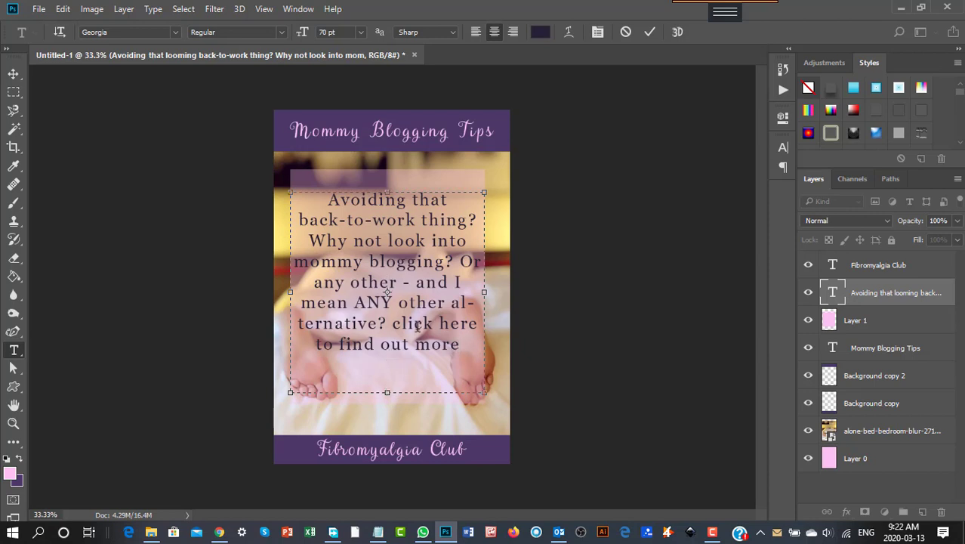
key(Return)
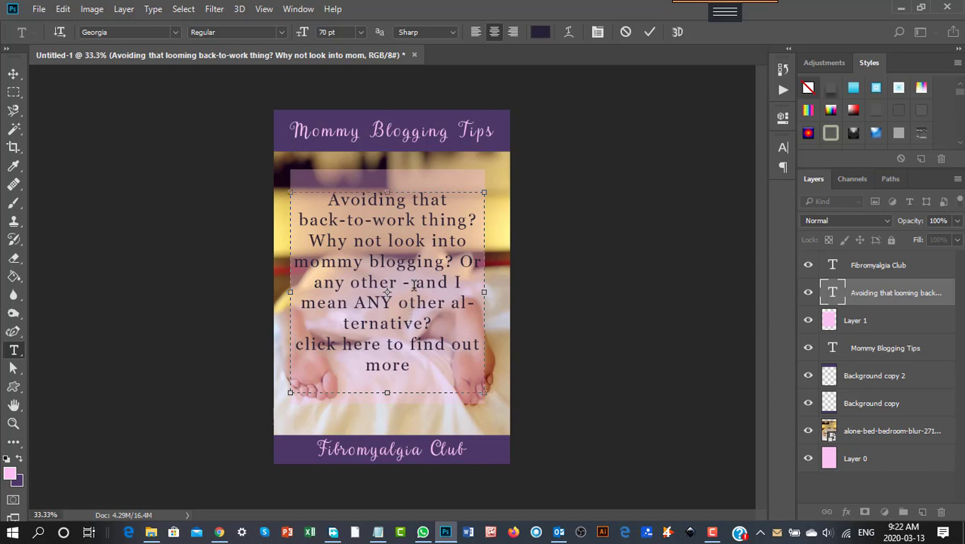
click(454, 302)
key(Return)
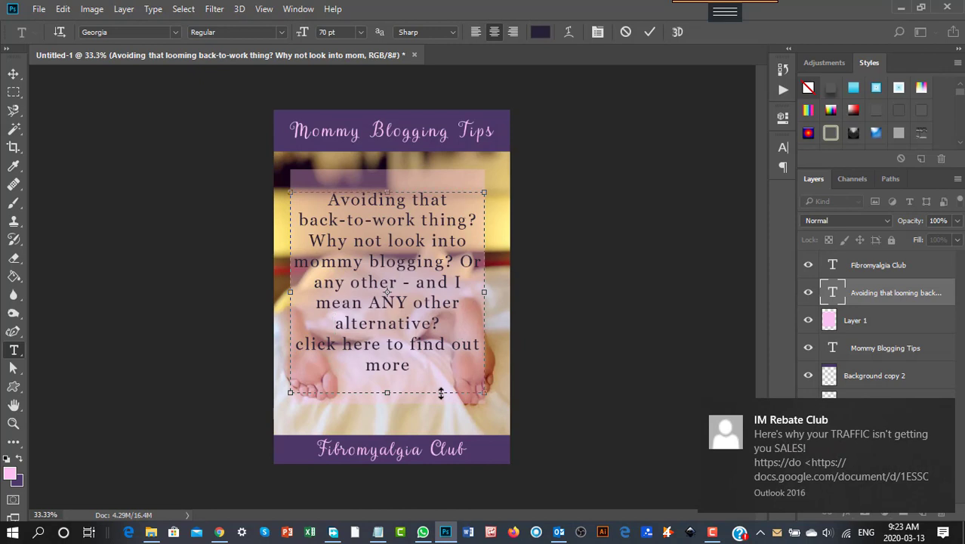
click(461, 262)
key(Return)
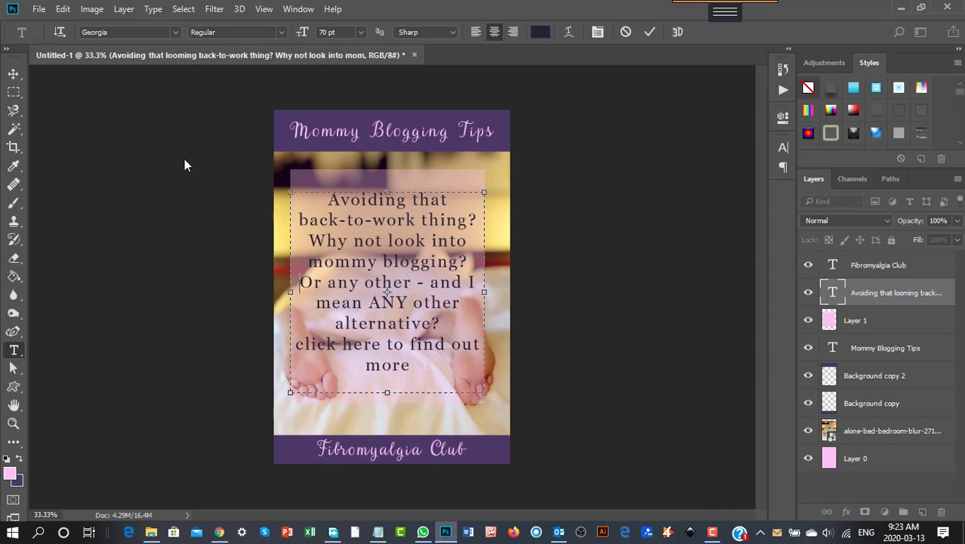
- Commit the paragraph text and move it up slightly on the pink panel
click(21, 76)
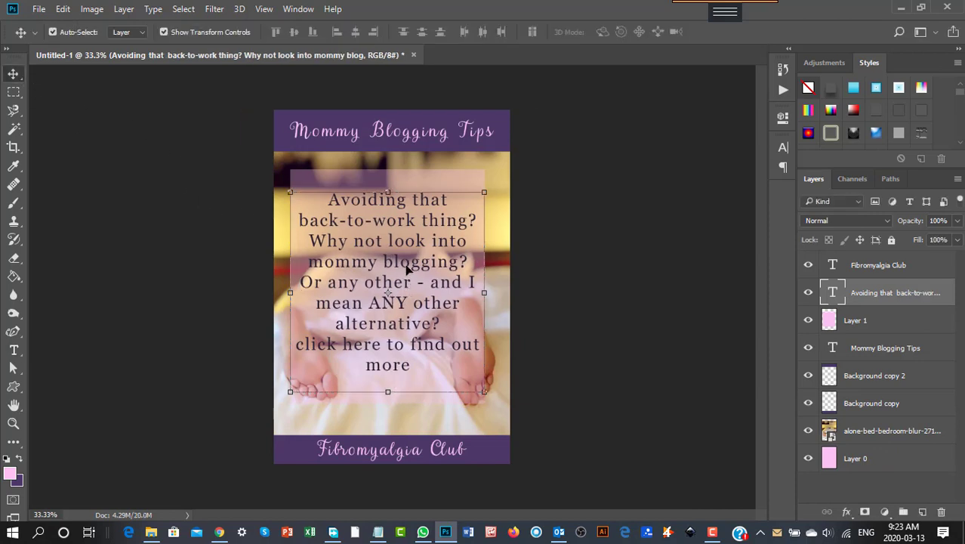
drag(407, 269, 410, 262)
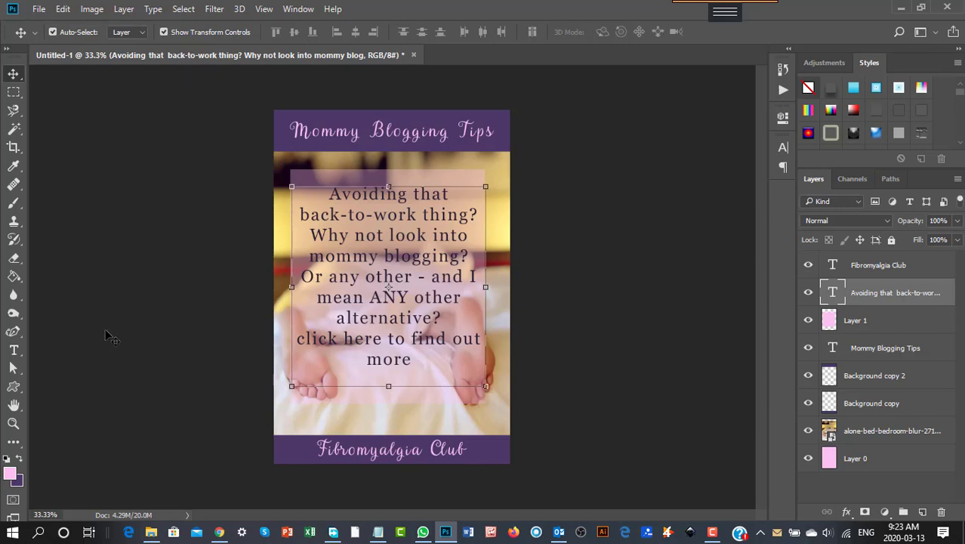
- Save the document as a Photoshop file named 'see thru text pin' on the Desktop with maximized compatibility
click(40, 10)
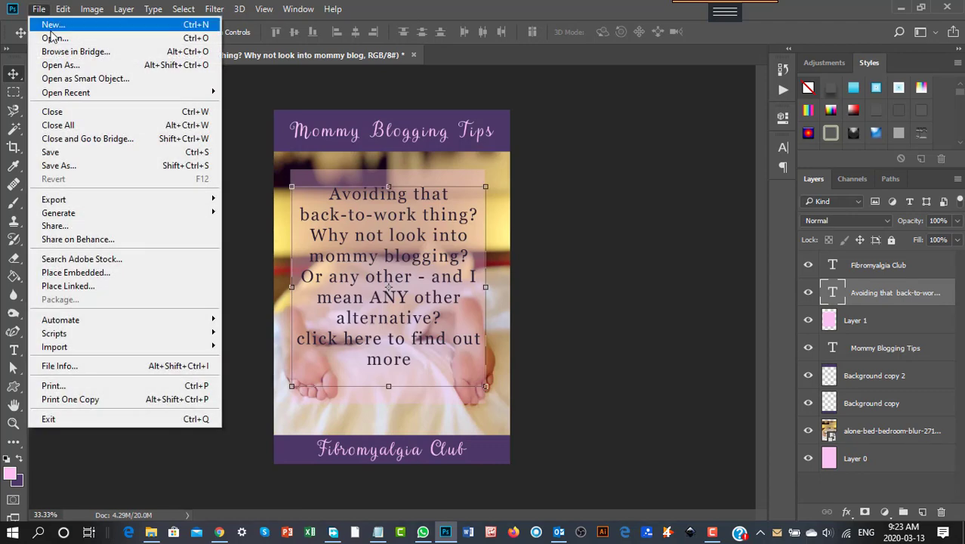
click(65, 164)
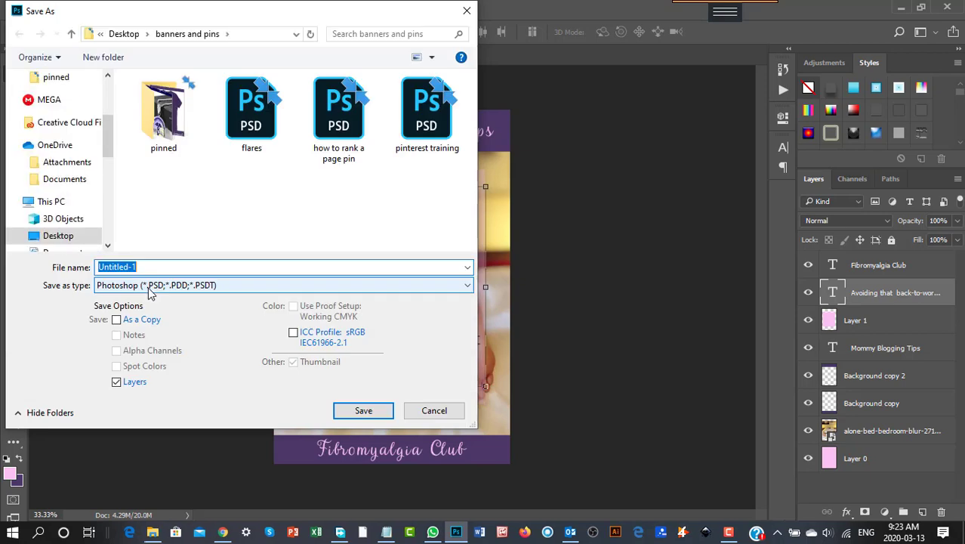
text(see thru text)
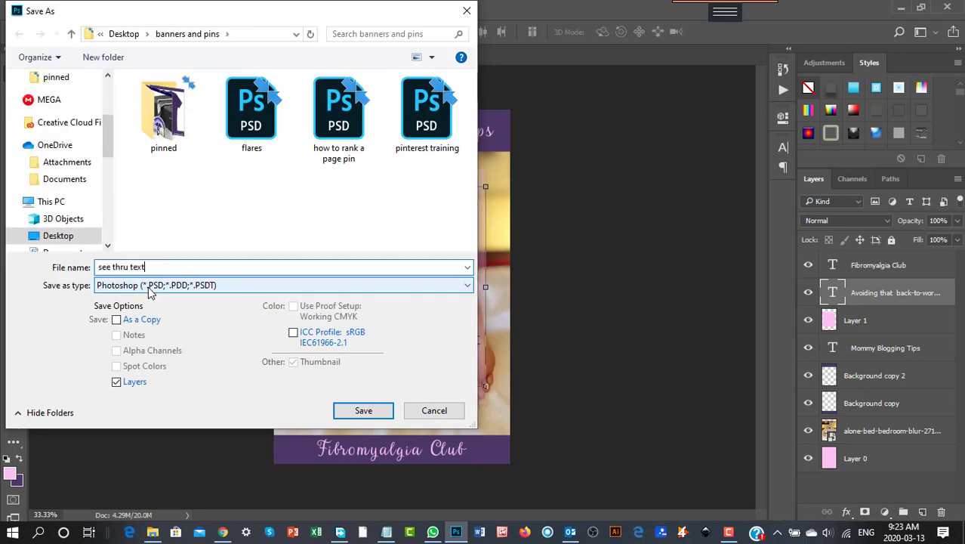
text( pin)
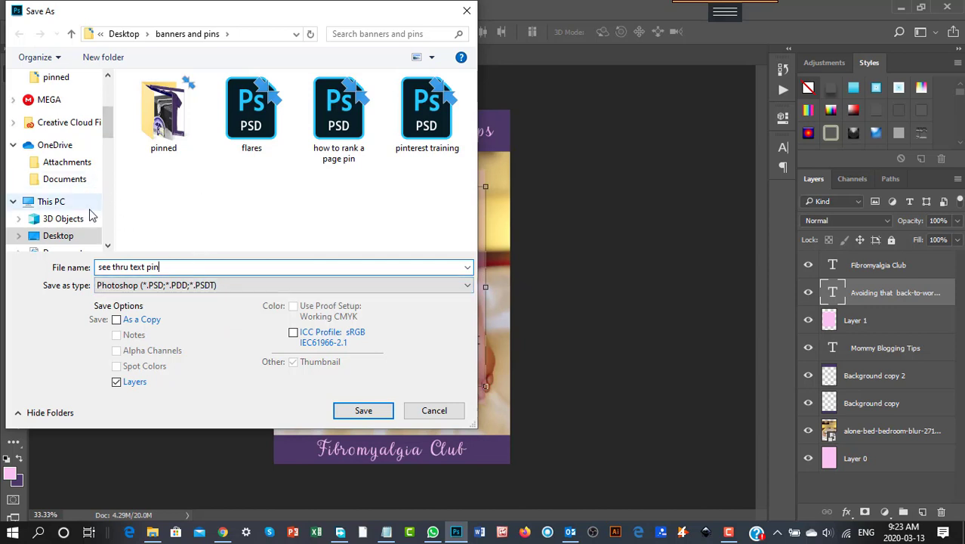
click(66, 243)
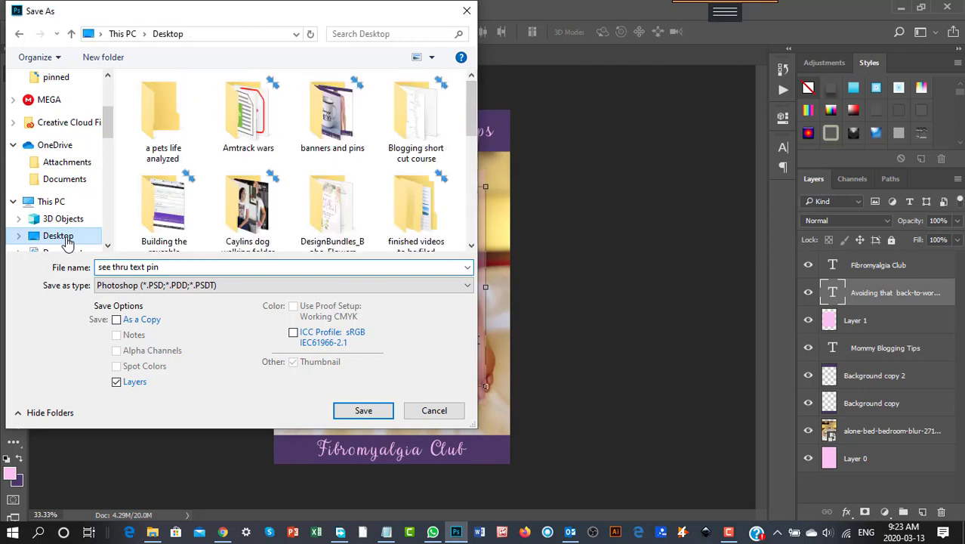
click(363, 410)
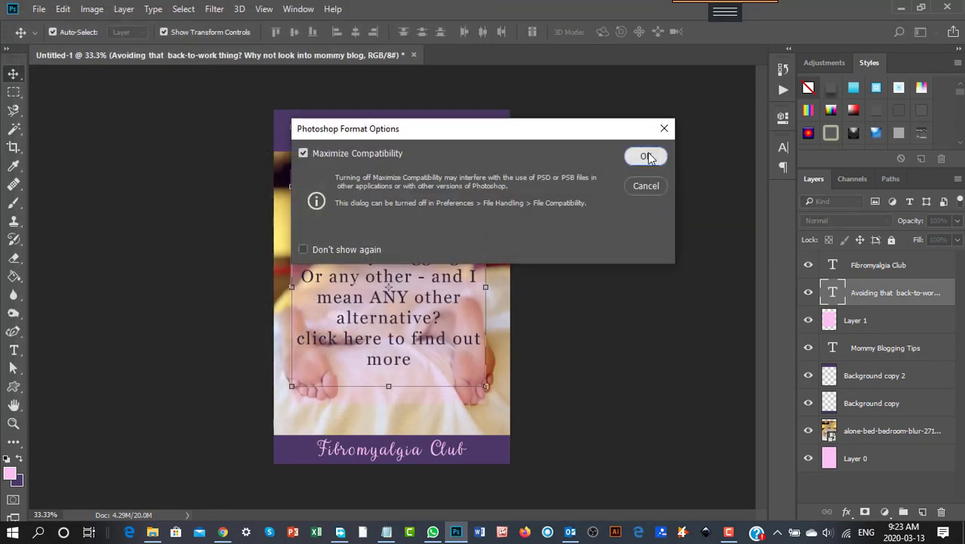
click(645, 157)
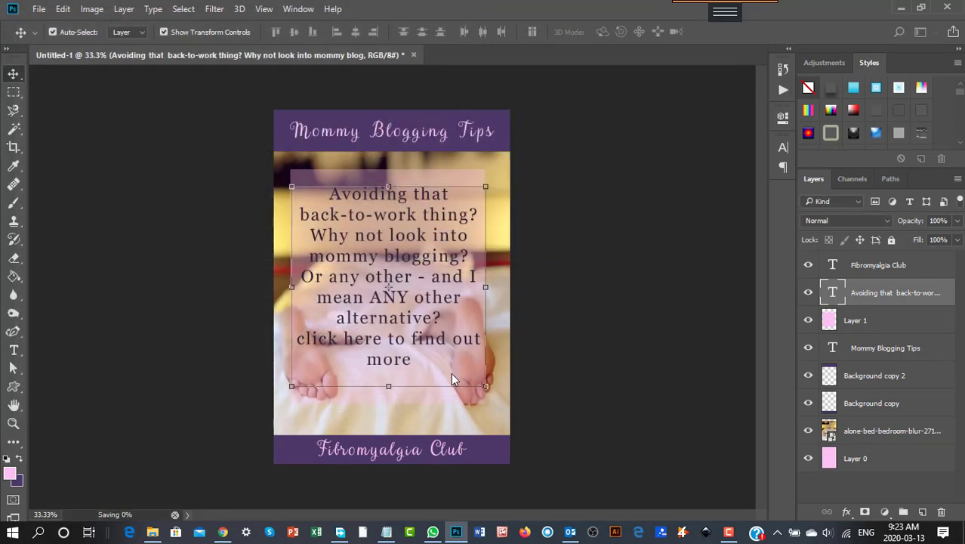
- Save a JPEG copy named 'mommy blog pin' on the Desktop at quality 12, Maximum
click(38, 9)
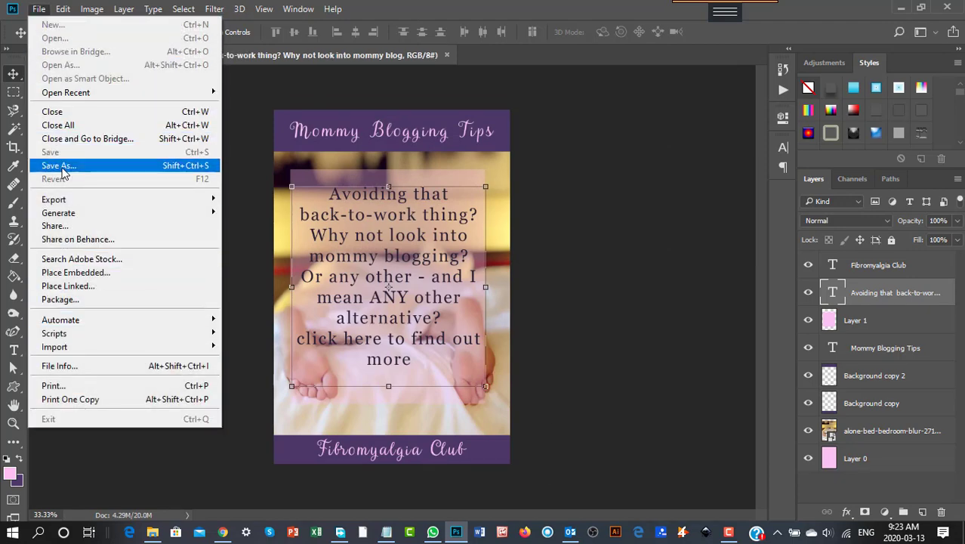
click(63, 167)
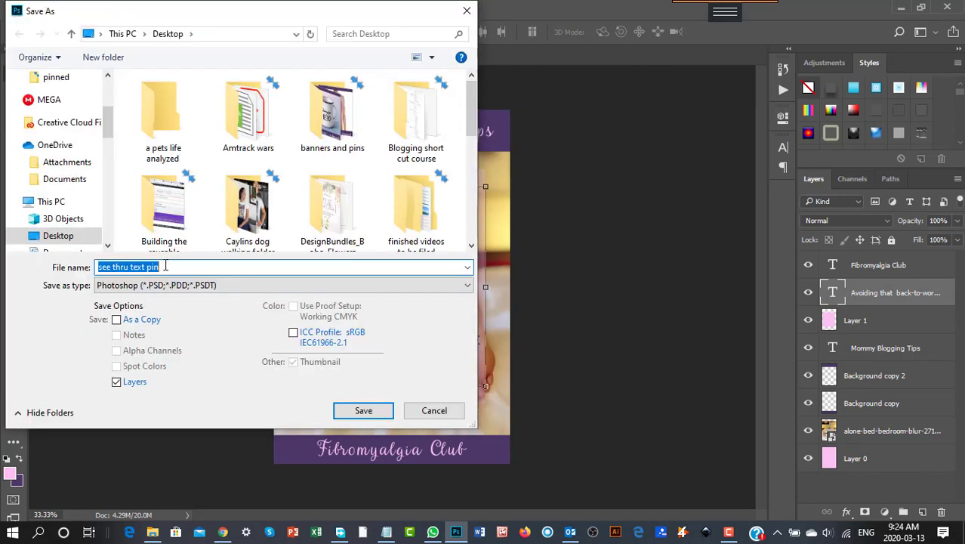
text(mommy blog)
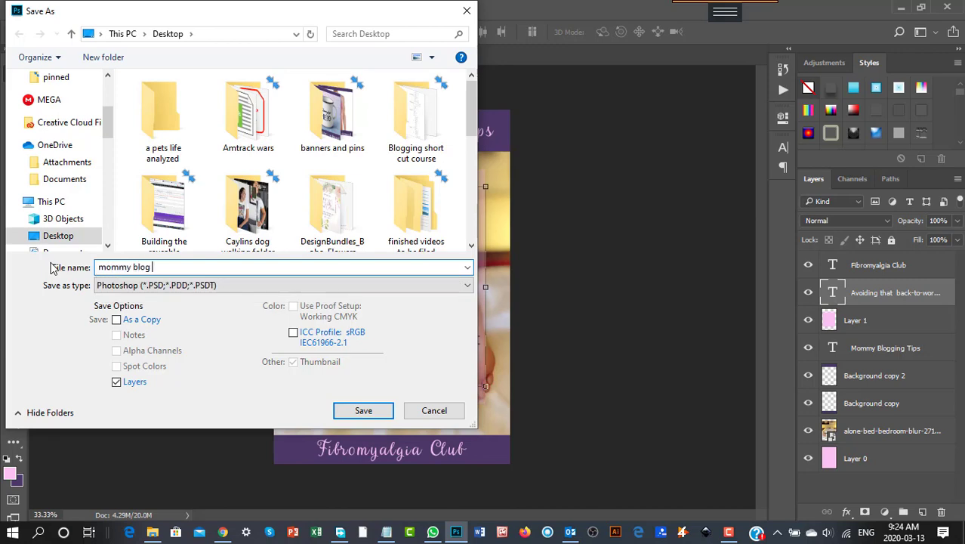
click(162, 284)
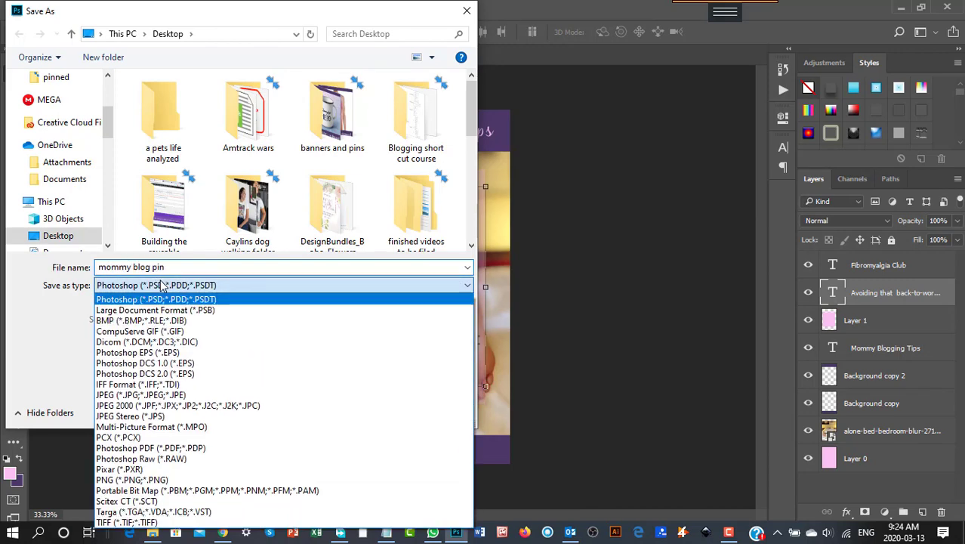
click(184, 391)
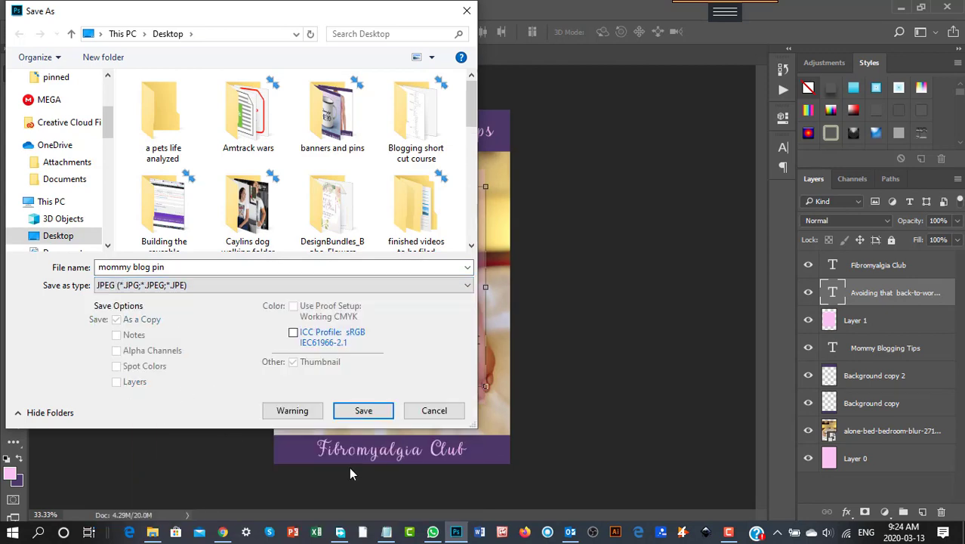
click(363, 410)
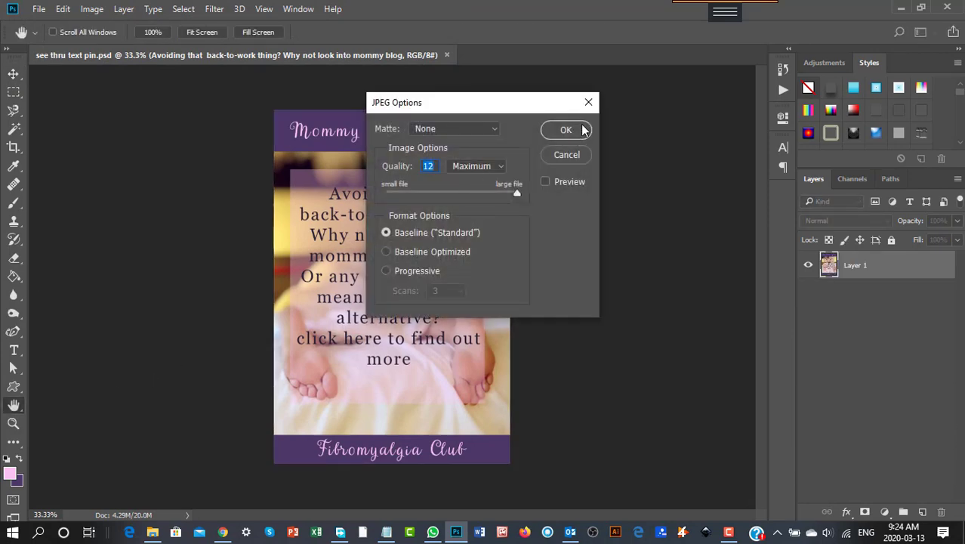
click(565, 130)
key(v)
key(ctrl+z)
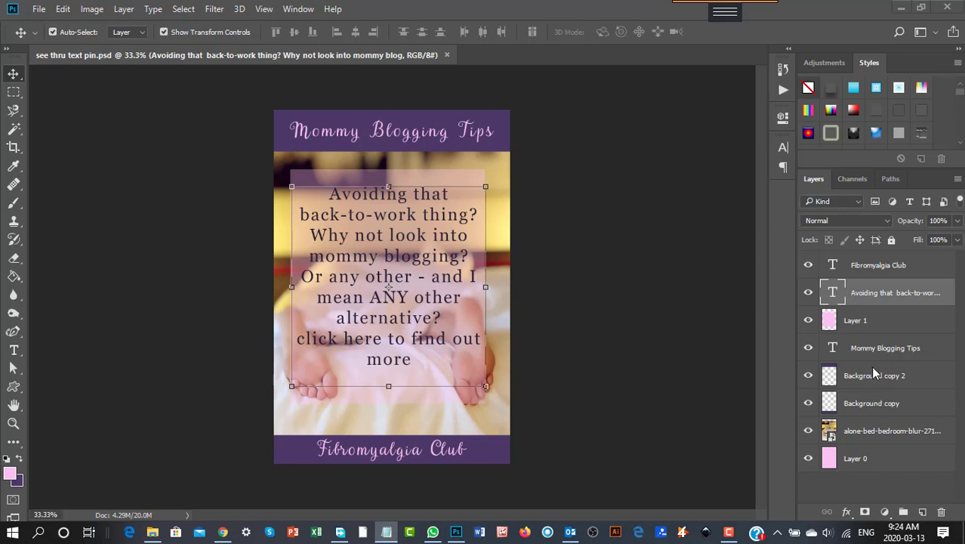
- Replace the top title 'Mommy Blogging Tips' with 'Writing For a living'
click(14, 349)
click(386, 130)
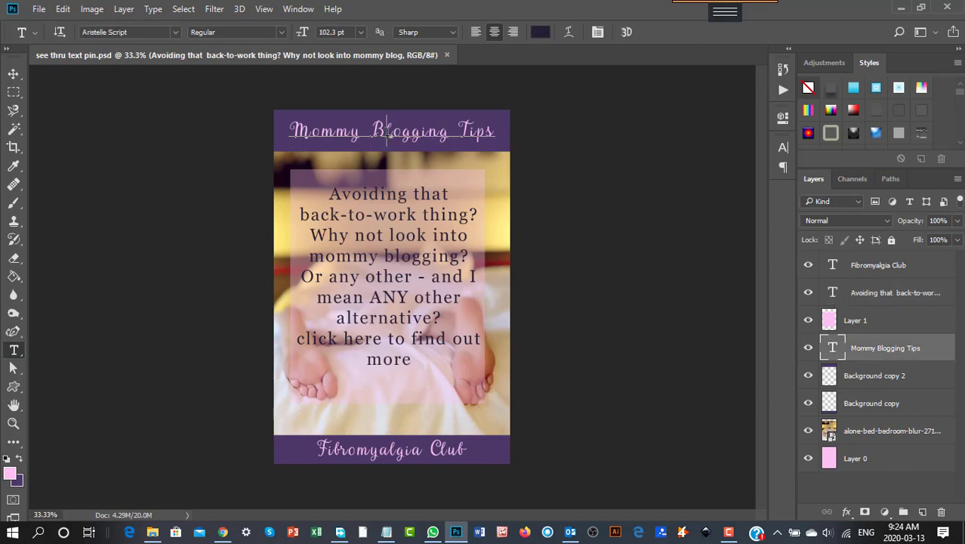
drag(291, 130, 527, 126)
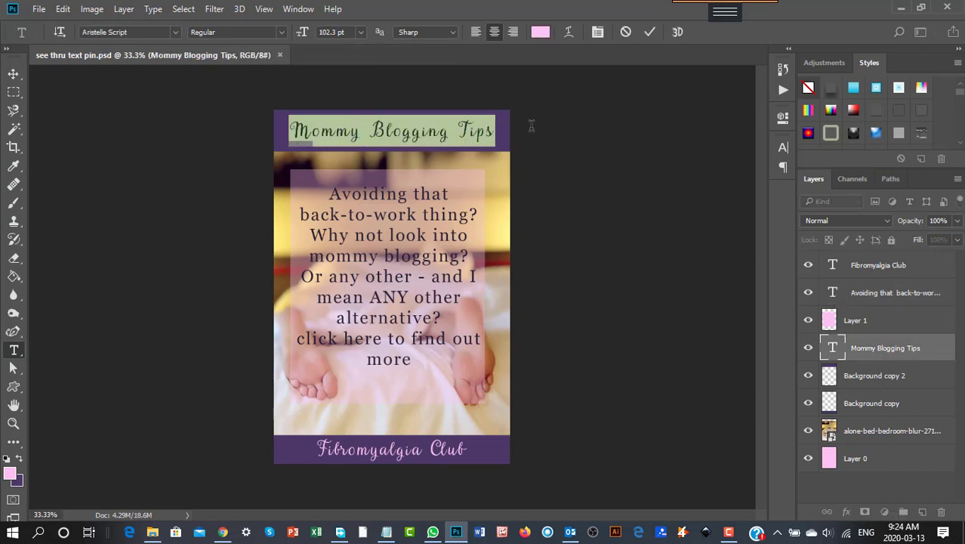
text(Wro)
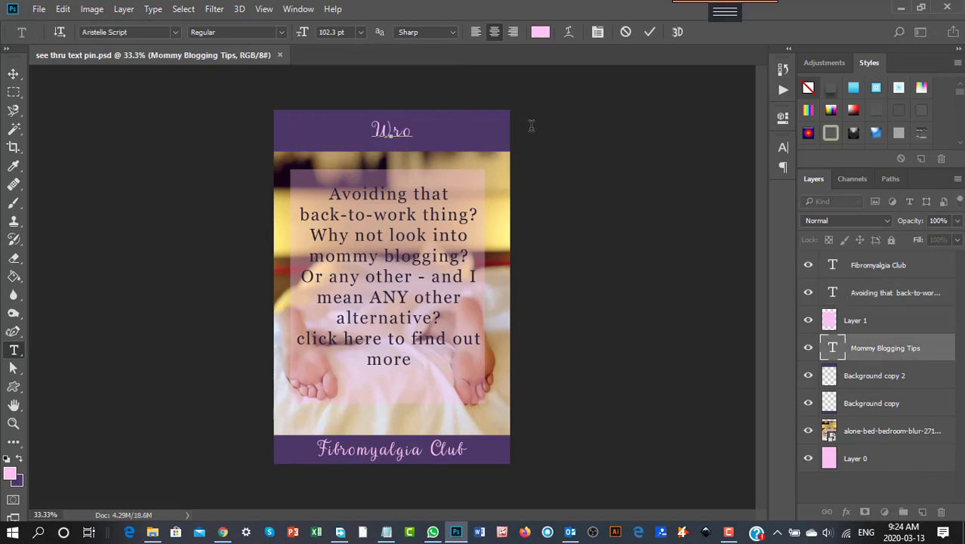
key(BackSpace)
text(iting)
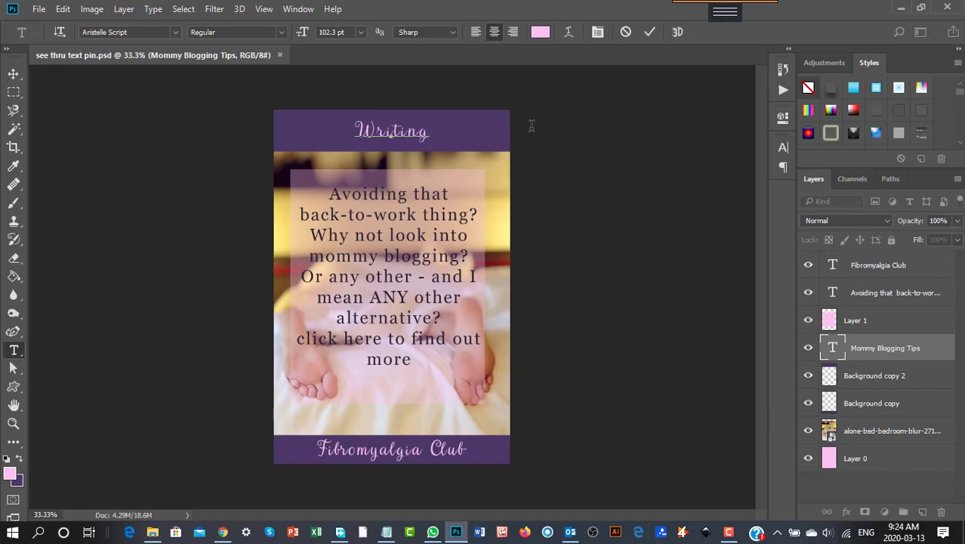
text( Fo)
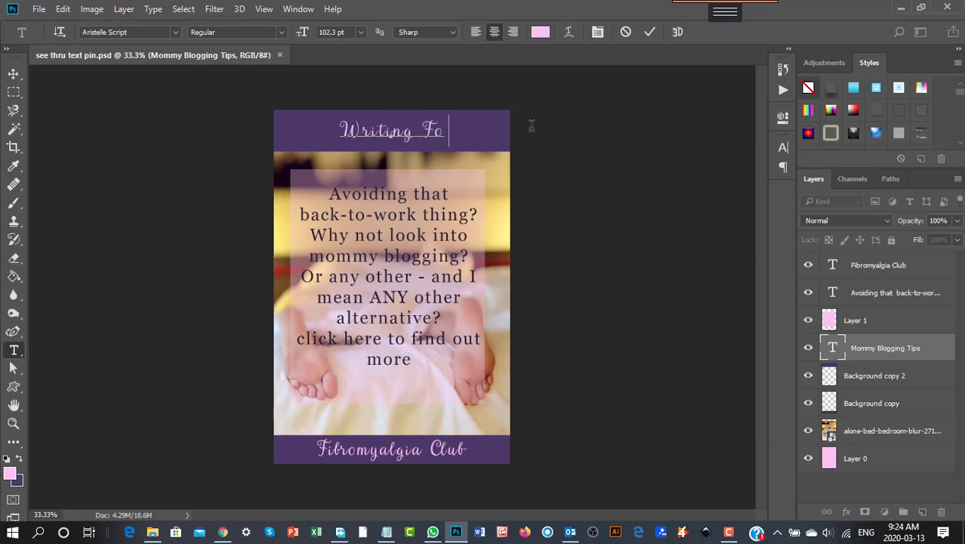
text(r A li)
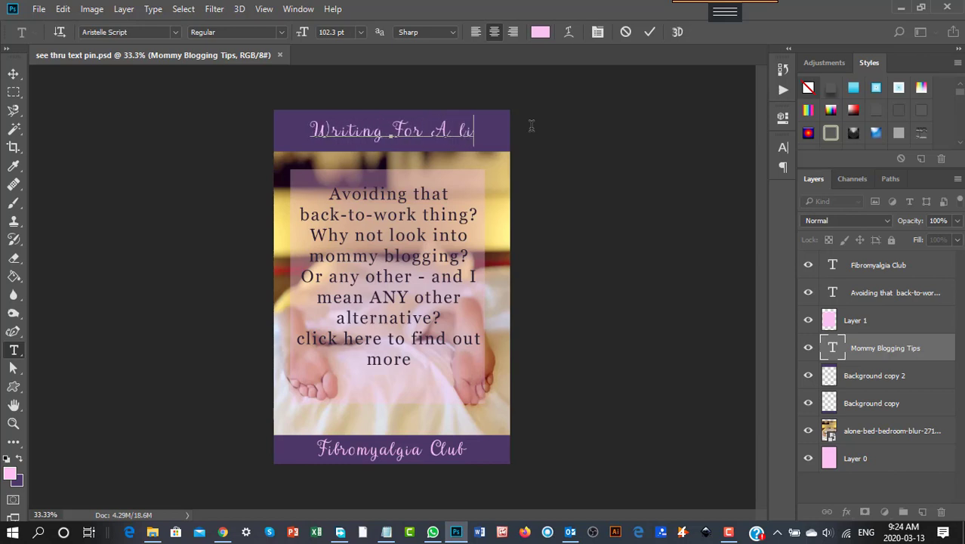
text(ving)
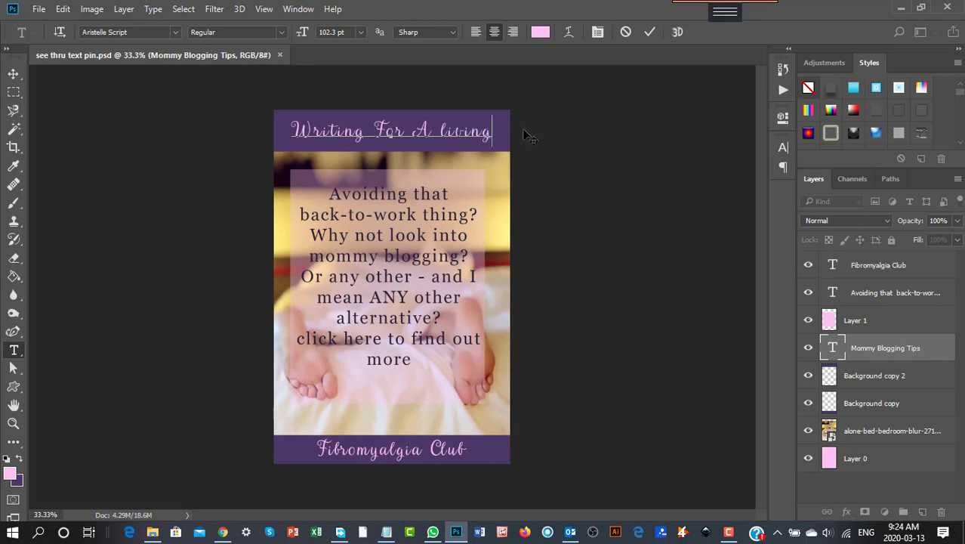
double_click(431, 133)
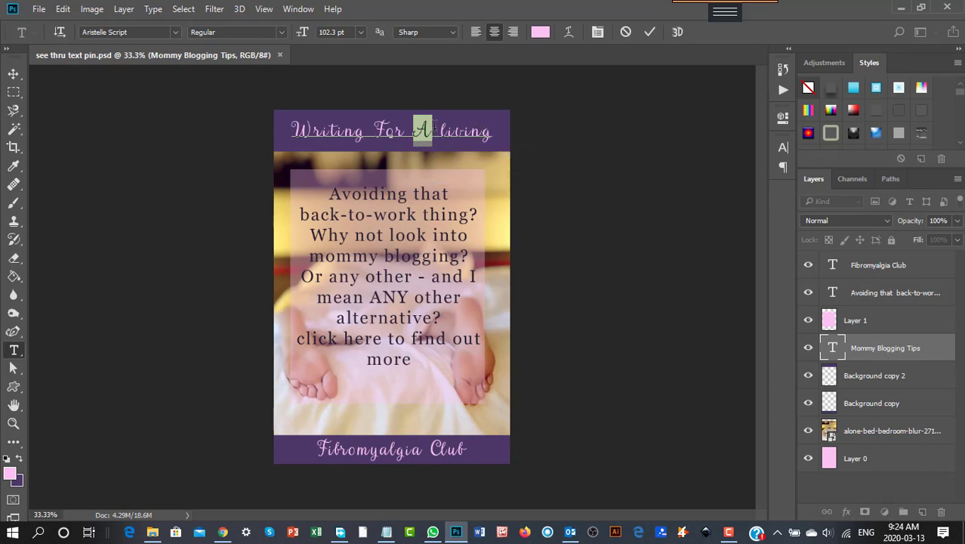
key(BackSpace)
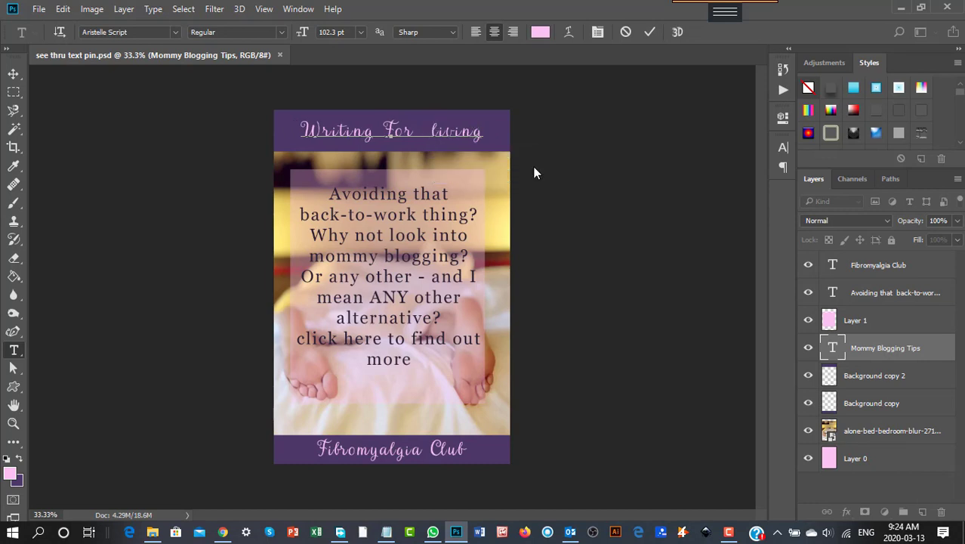
text(a)
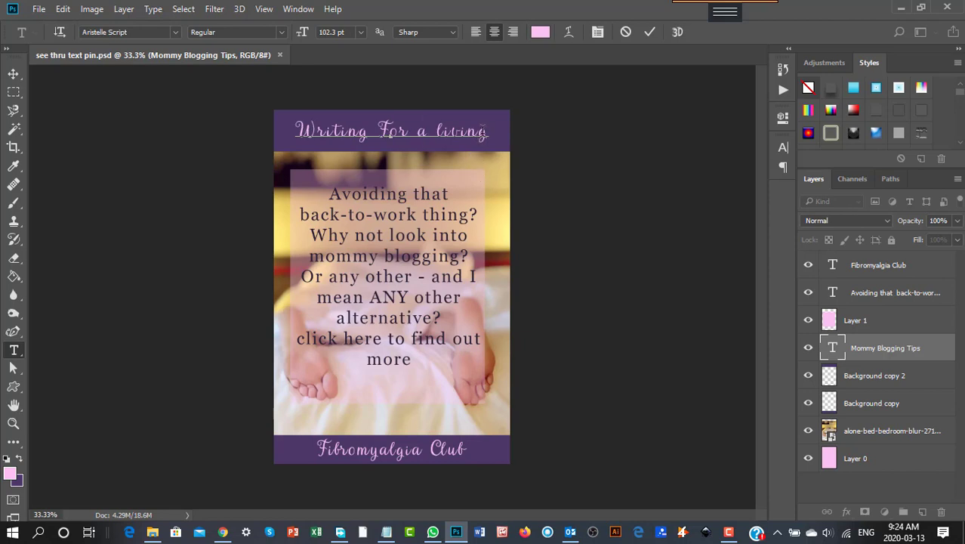
- Change the top title's font to Moonstone
drag(490, 133, 289, 134)
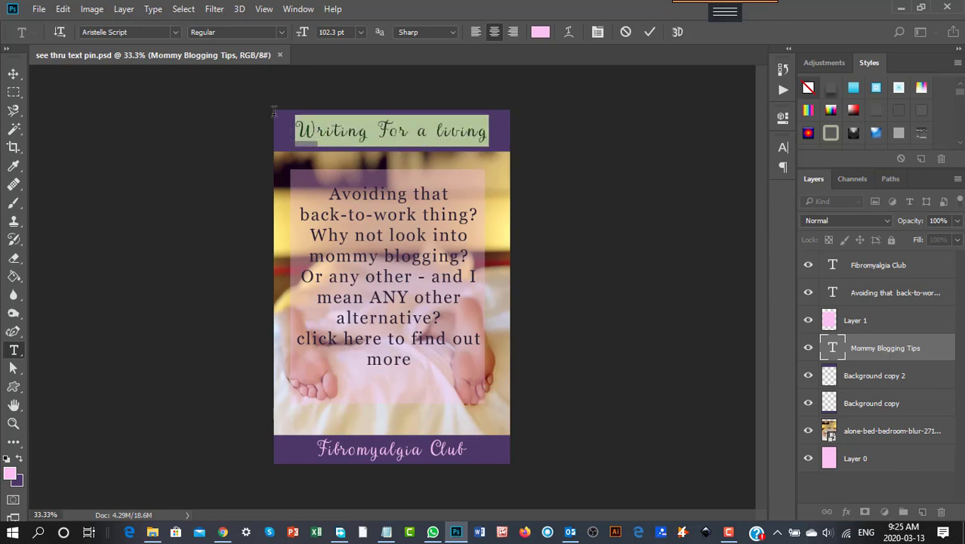
click(174, 31)
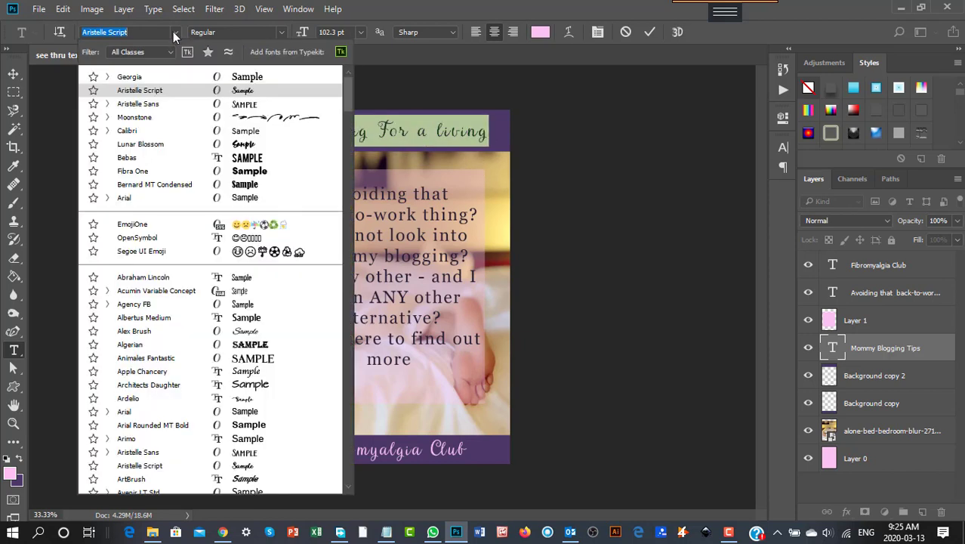
click(139, 119)
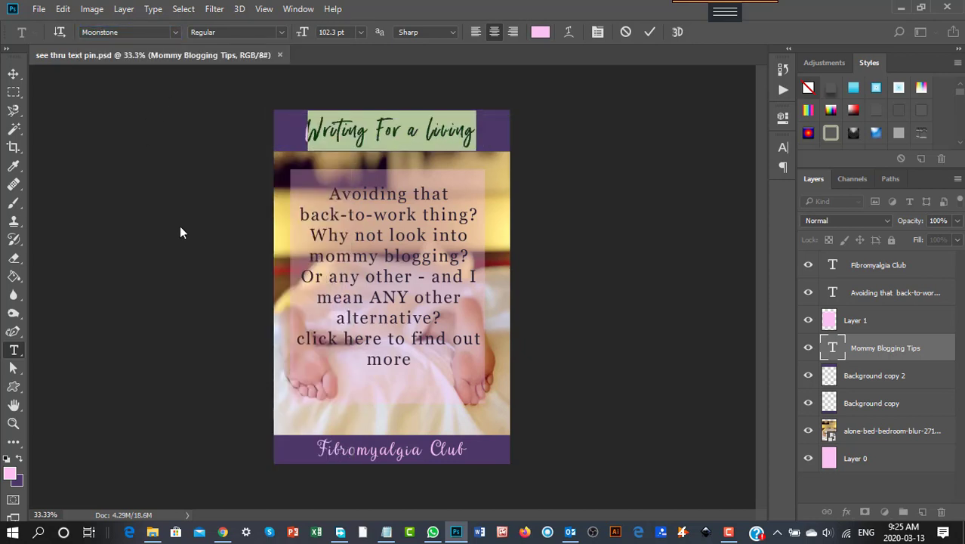
- Stretch the top title horizontally to about 123% width so it spans the purple strip, and apply the transformation
click(13, 74)
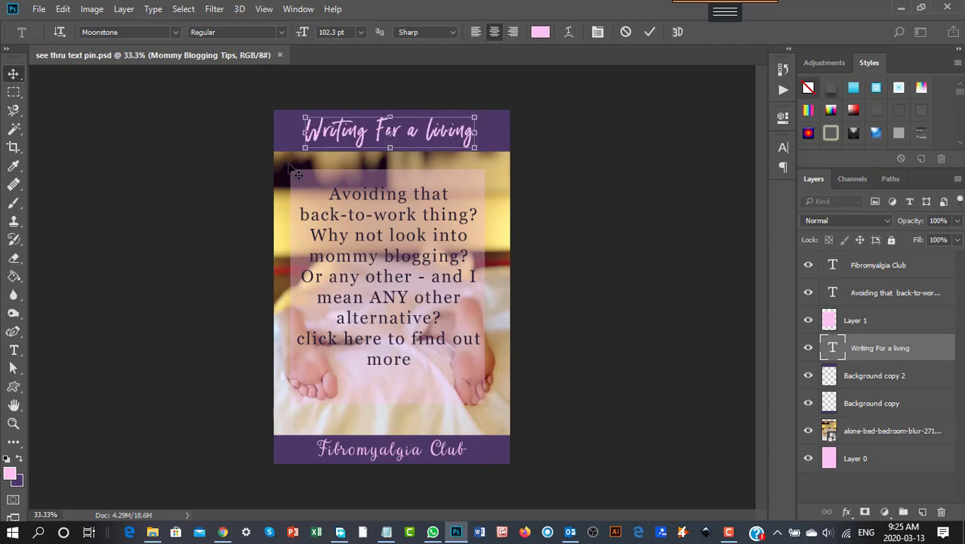
drag(304, 132, 290, 132)
drag(475, 131, 497, 133)
click(14, 75)
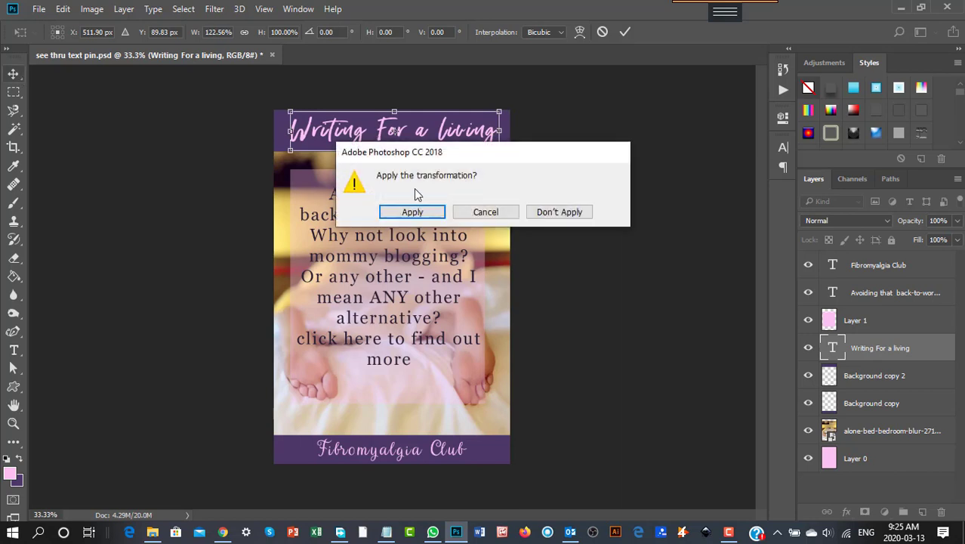
click(412, 212)
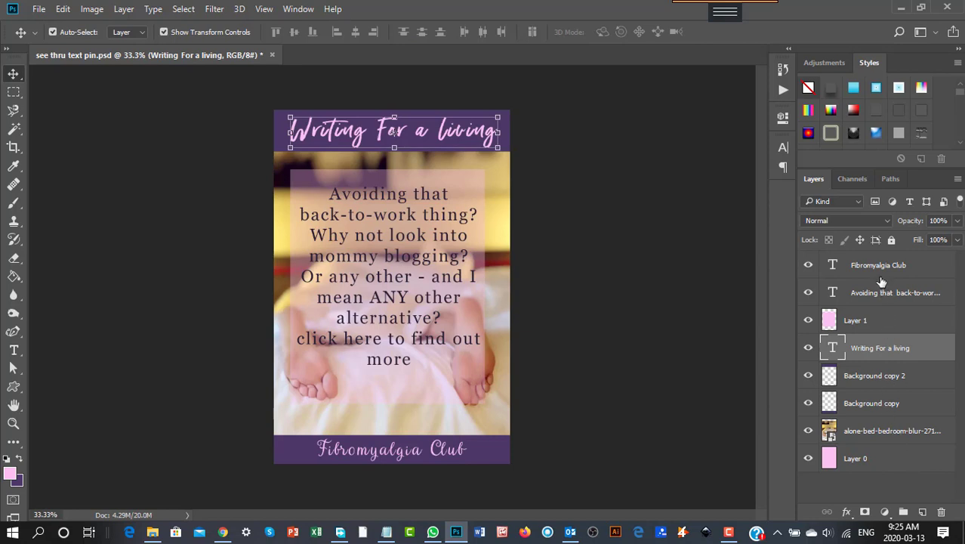
- Change the font of the bottom 'Fibromyalgia Club' text to Moonstone
click(841, 274)
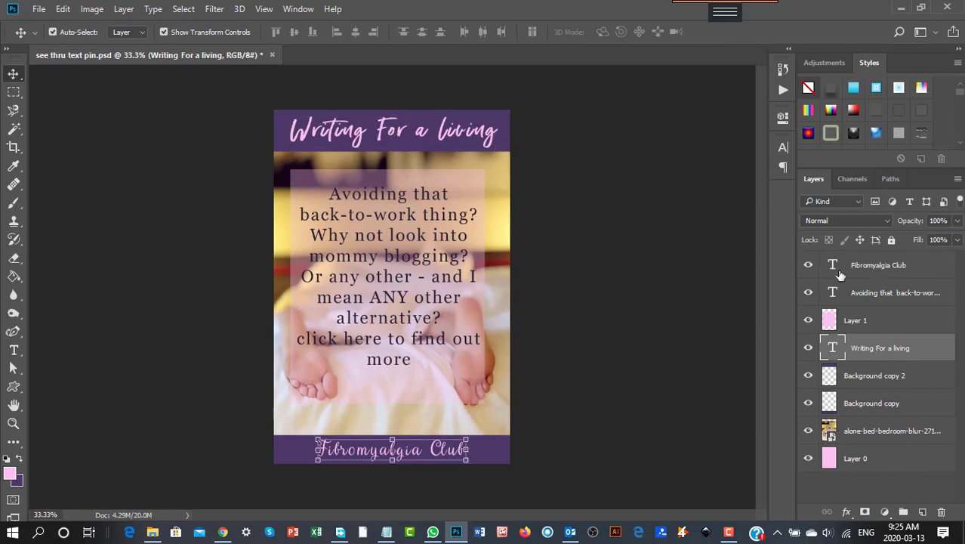
click(14, 350)
click(384, 449)
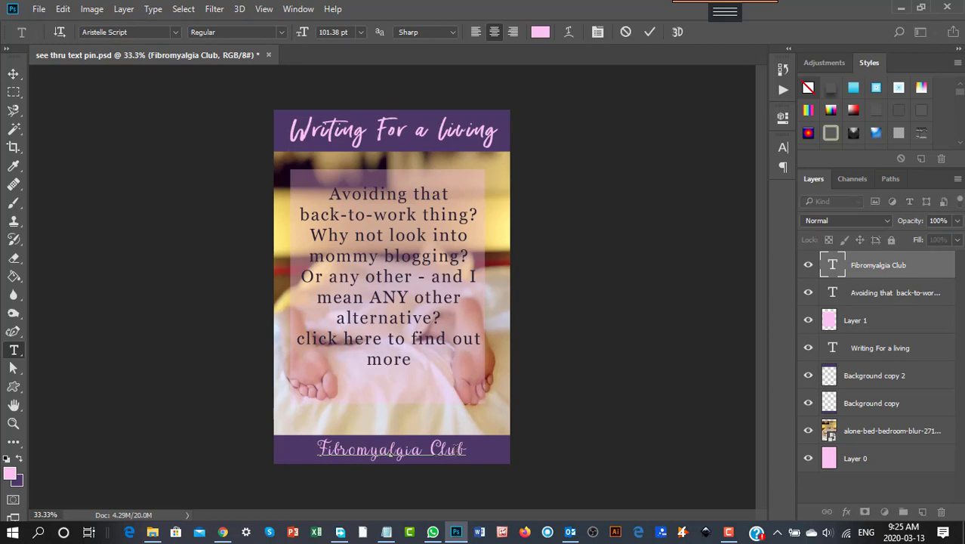
drag(468, 449, 296, 434)
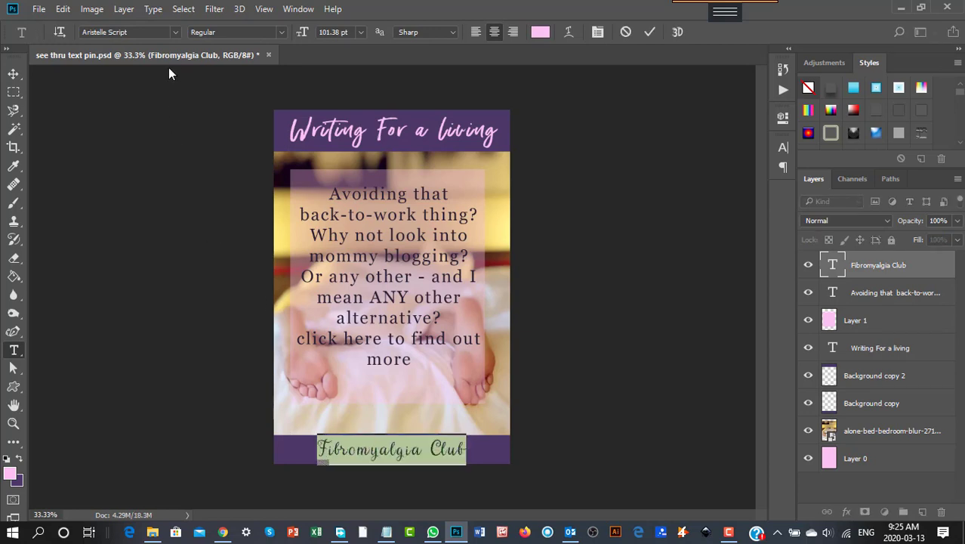
click(175, 36)
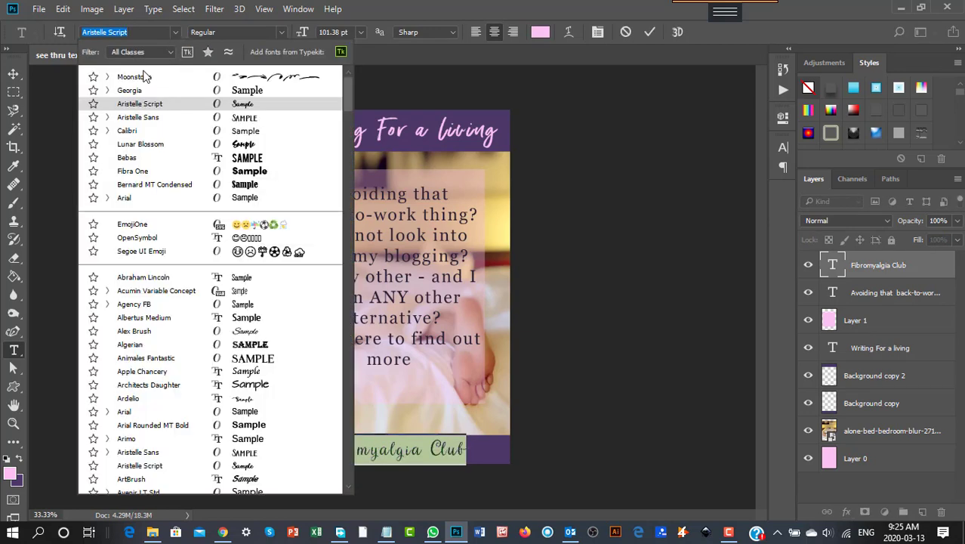
click(141, 77)
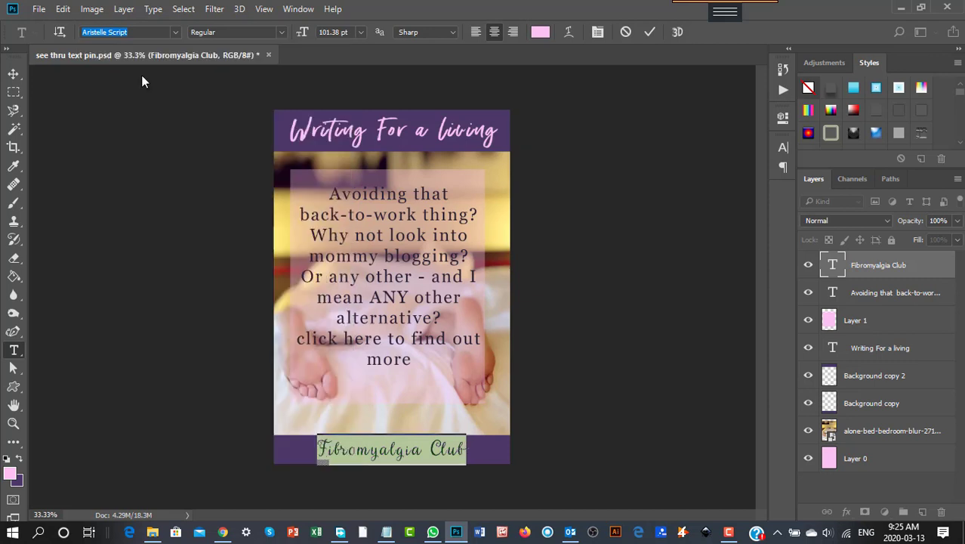
- Resize the bottom text to about 113% width and 86% height within the purple strip, and apply the transformation
click(14, 74)
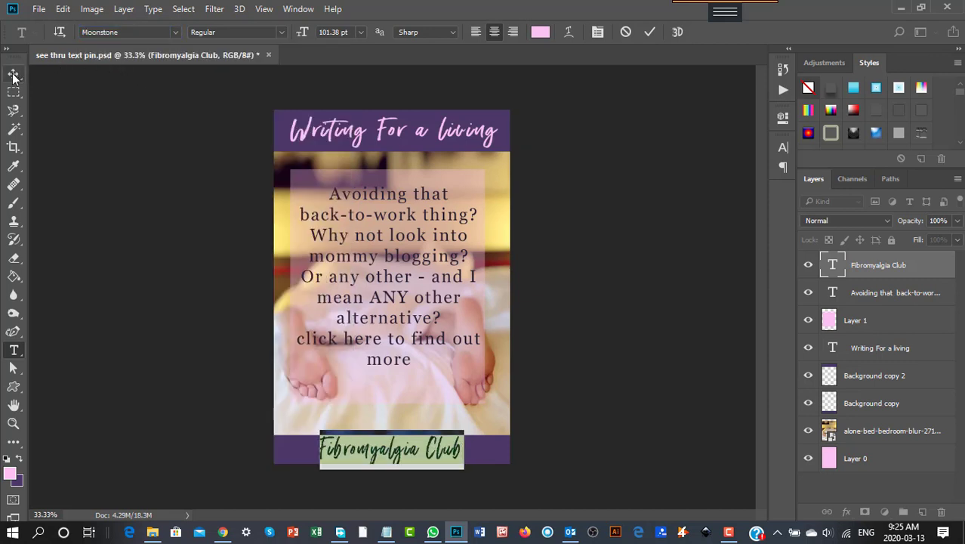
drag(316, 452, 301, 451)
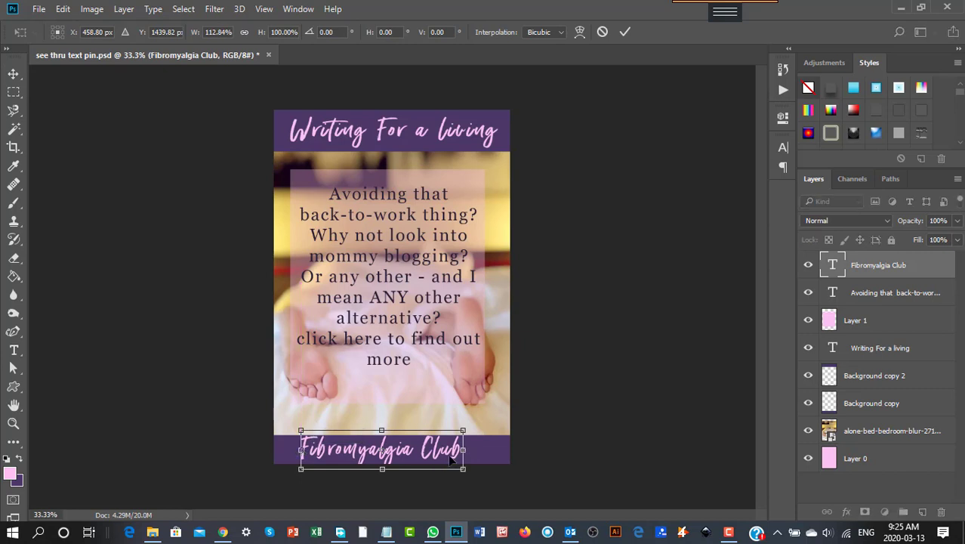
drag(383, 470, 411, 452)
click(14, 73)
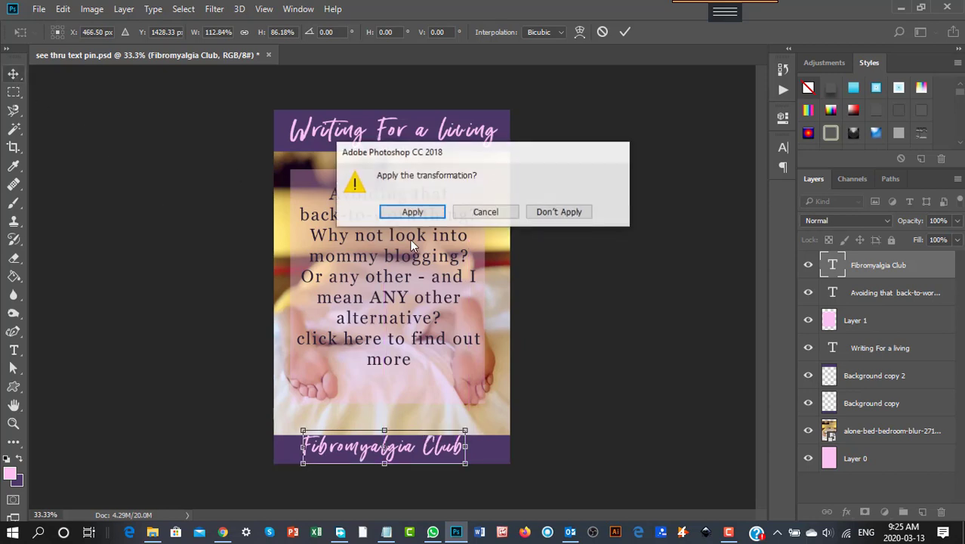
click(423, 212)
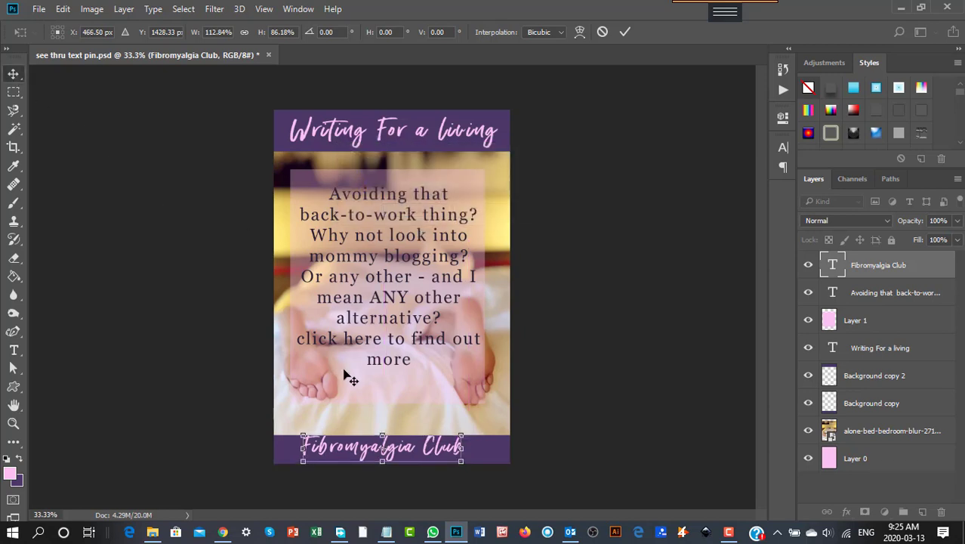